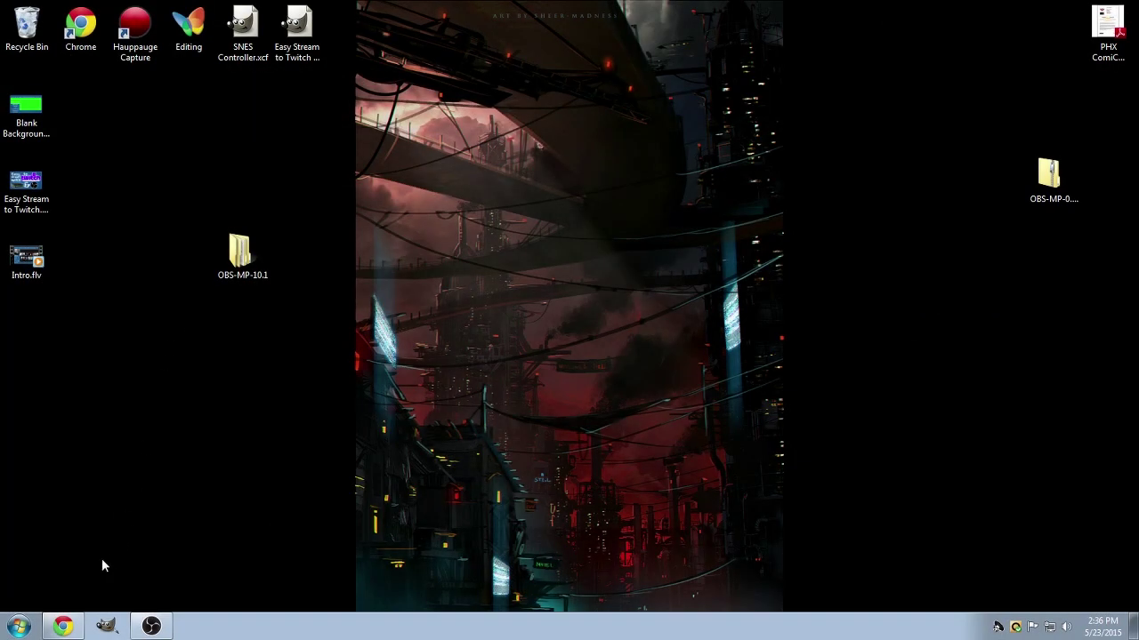
{"action": "left_click", "coordinate": [62, 626]}
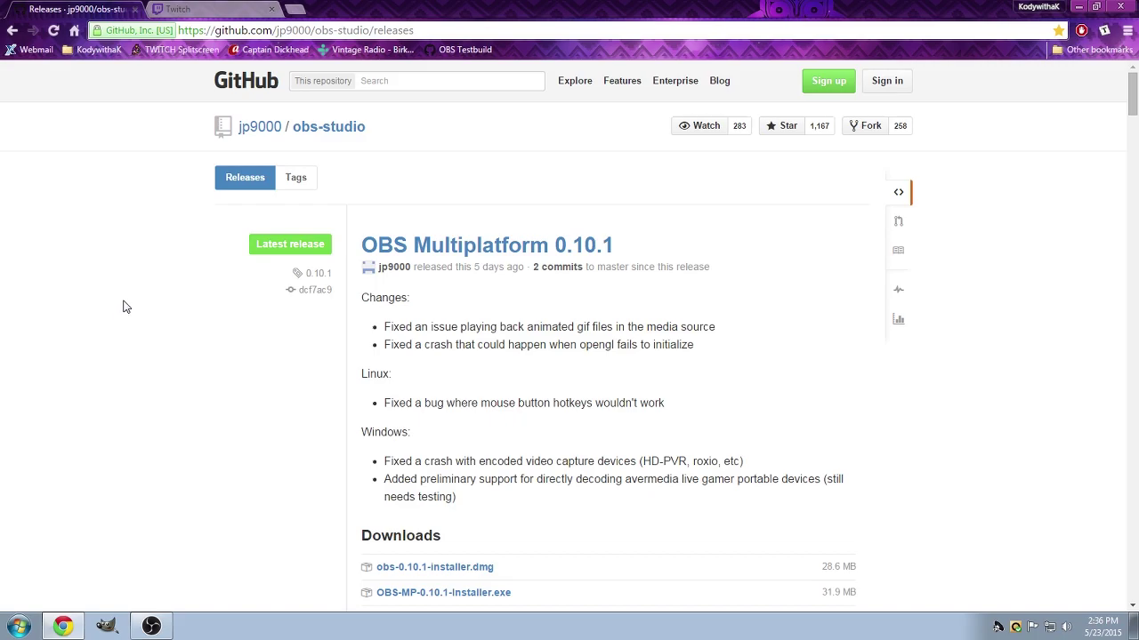
{"action": "scroll", "coordinate": [165, 282], "scroll_direction": "down", "scroll_amount": 6}
{"action": "scroll", "coordinate": [166, 282], "scroll_direction": "down", "scroll_amount": 5}
{"action": "scroll", "coordinate": [165, 282], "scroll_direction": "up", "scroll_amount": 11}
{"action": "scroll", "coordinate": [550, 244], "scroll_direction": "down", "scroll_amount": 2}
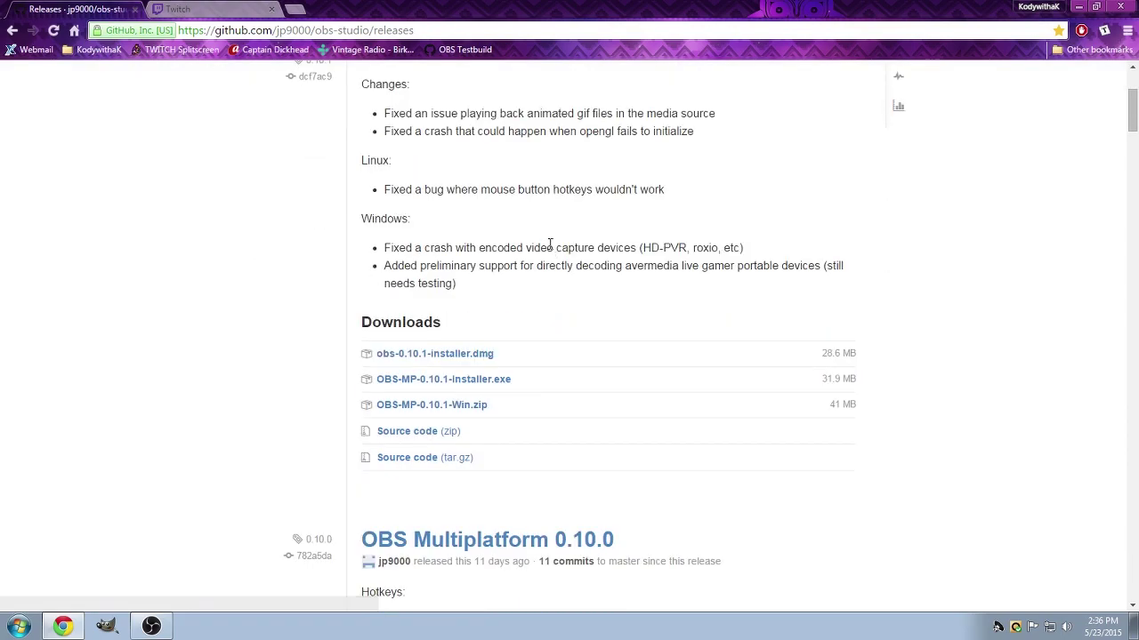
Minimize Chrome and open the OBS-MP-0.10.1-Win.zip archive on the desktop.
{"action": "left_click", "coordinate": [66, 627]}
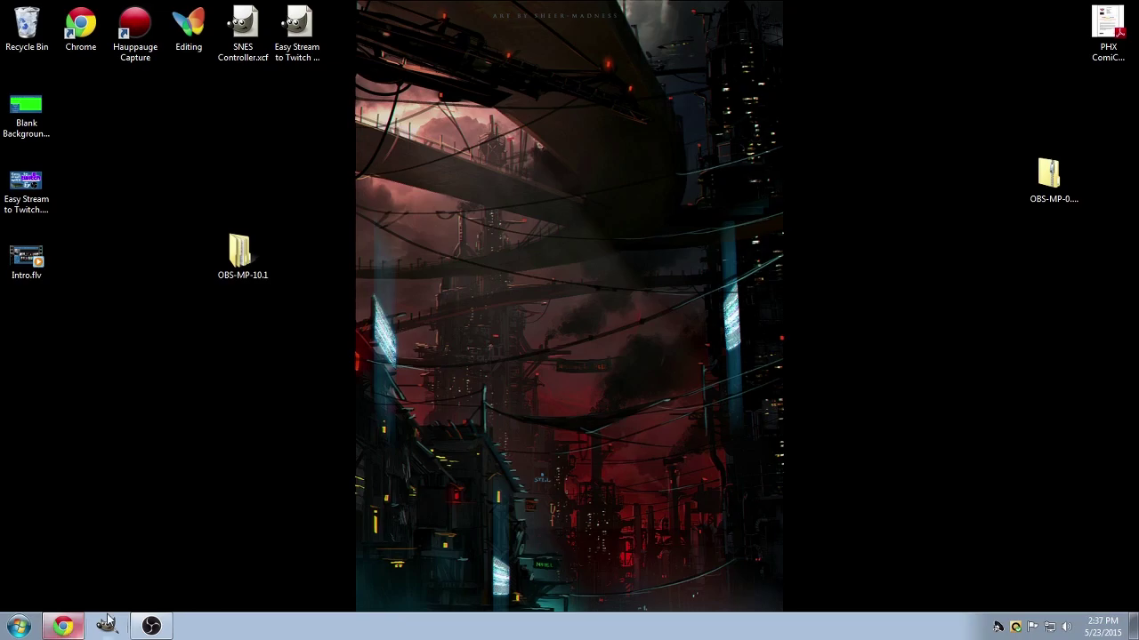
{"action": "left_click", "coordinate": [1051, 178]}
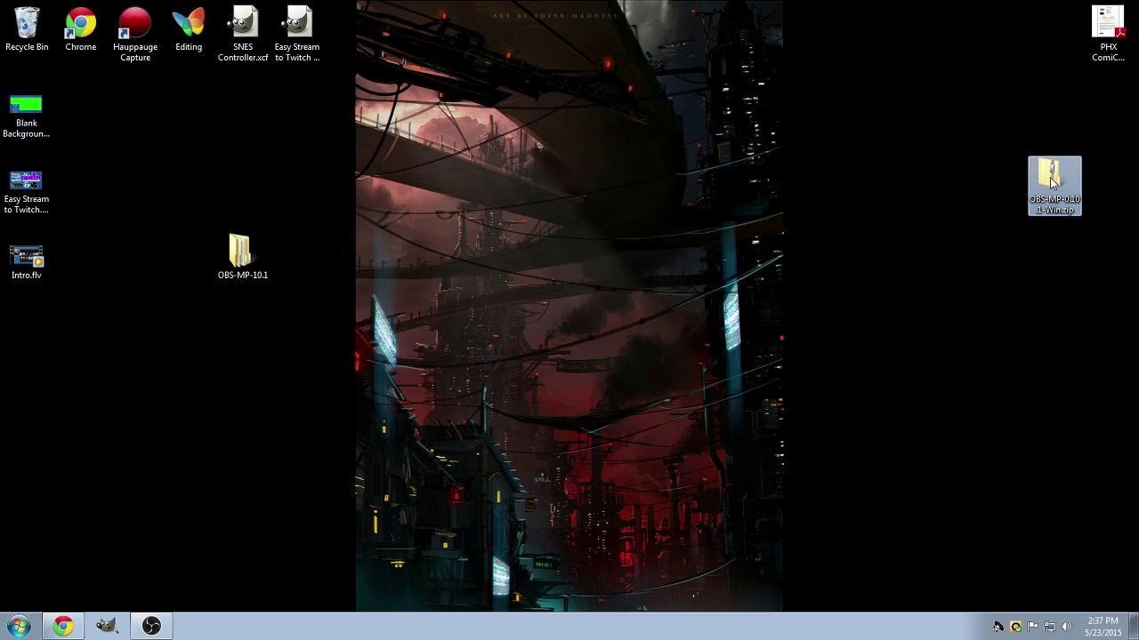
{"action": "double_click", "coordinate": [1051, 178]}
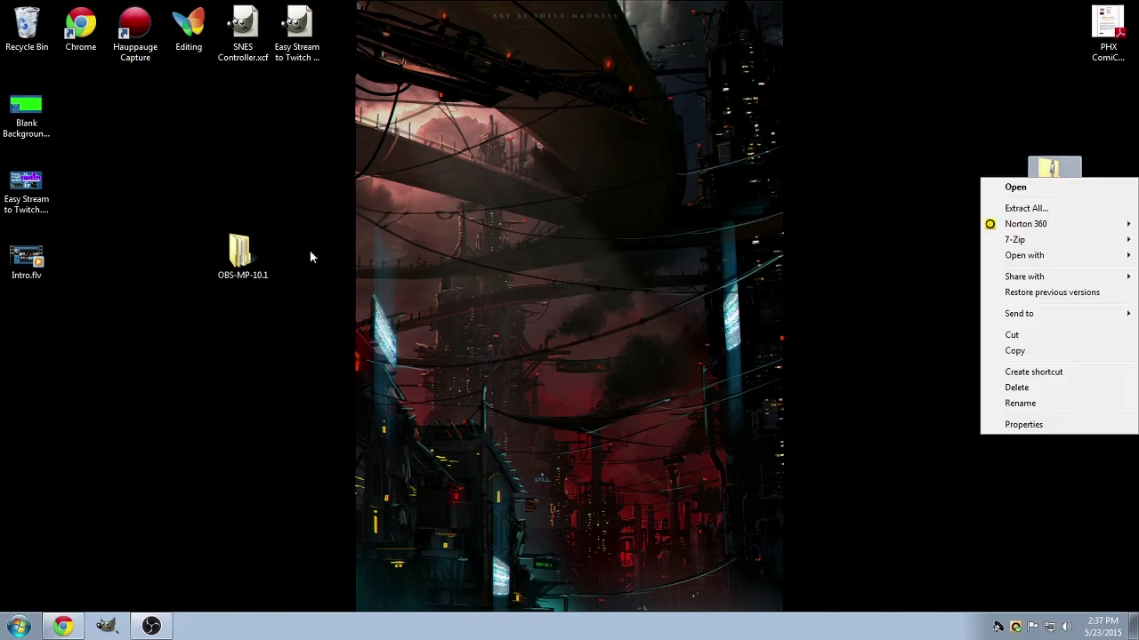
{"action": "left_click", "coordinate": [812, 212]}
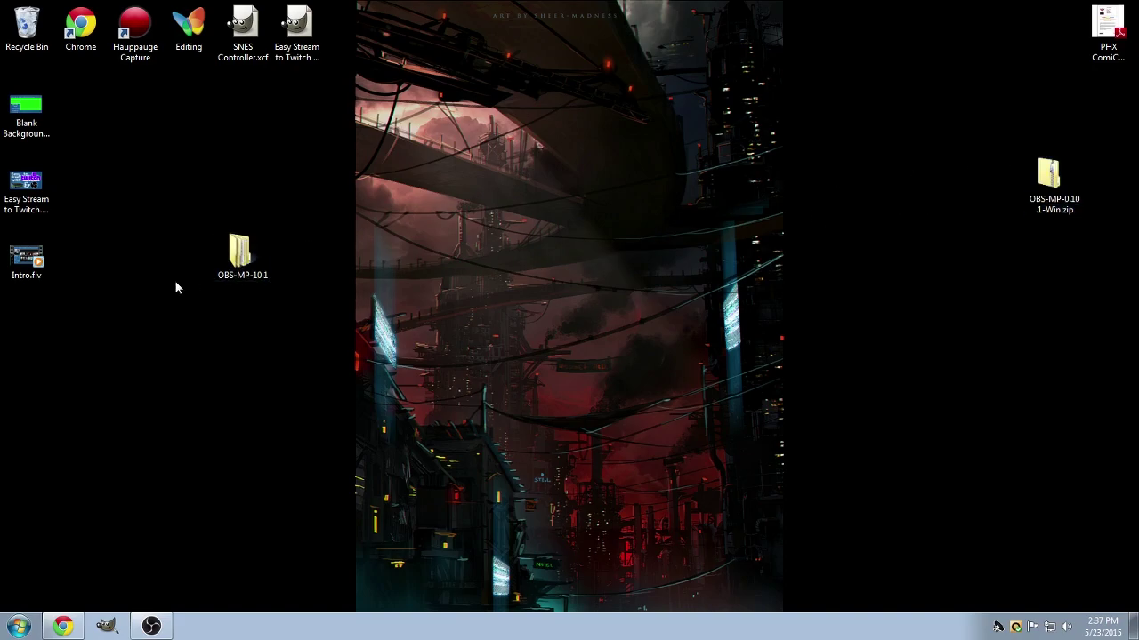
Browse into the OBS-MP-10.1 folder's bin\64bit directory and select obs64.exe.
{"action": "double_click", "coordinate": [237, 258]}
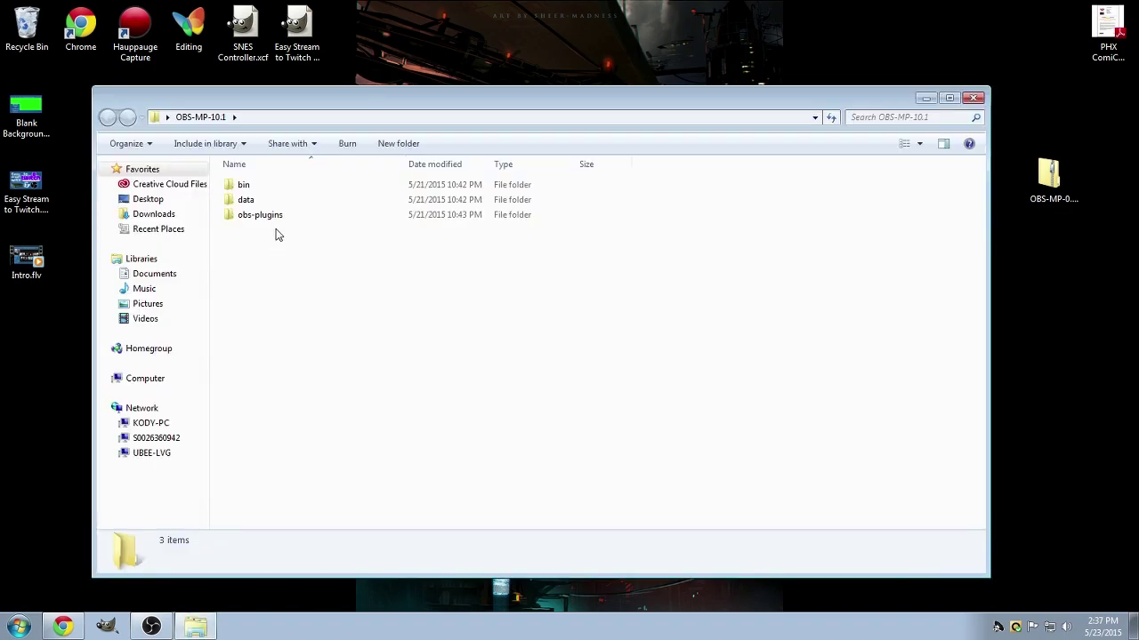
{"action": "double_click", "coordinate": [252, 188]}
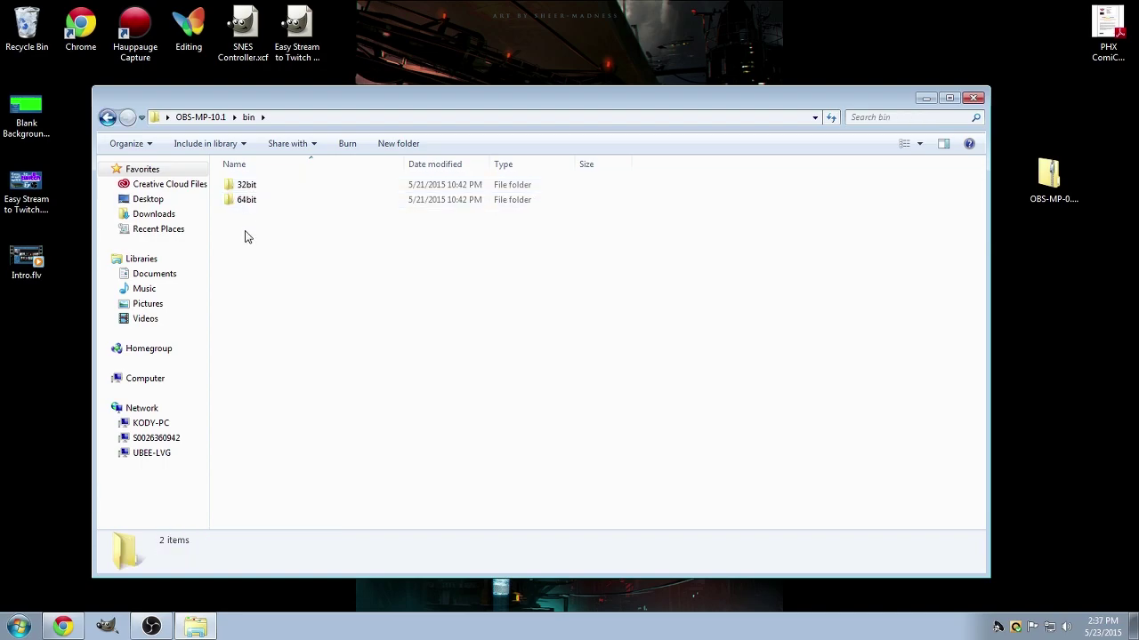
{"action": "double_click", "coordinate": [247, 200]}
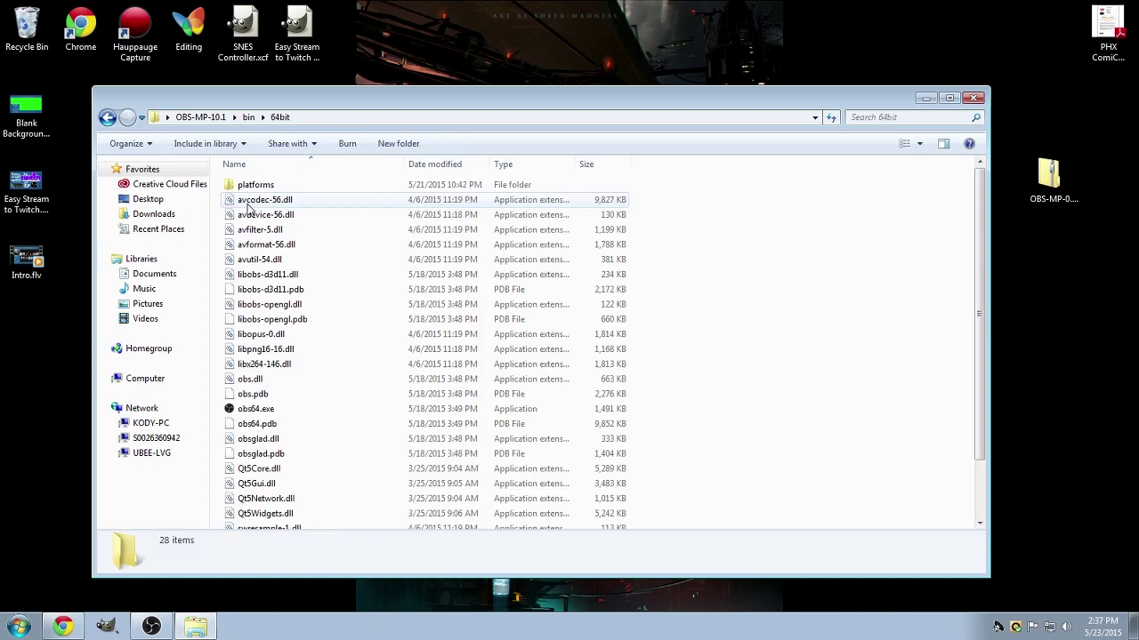
{"action": "scroll", "coordinate": [297, 346], "scroll_direction": "down", "scroll_amount": 2}
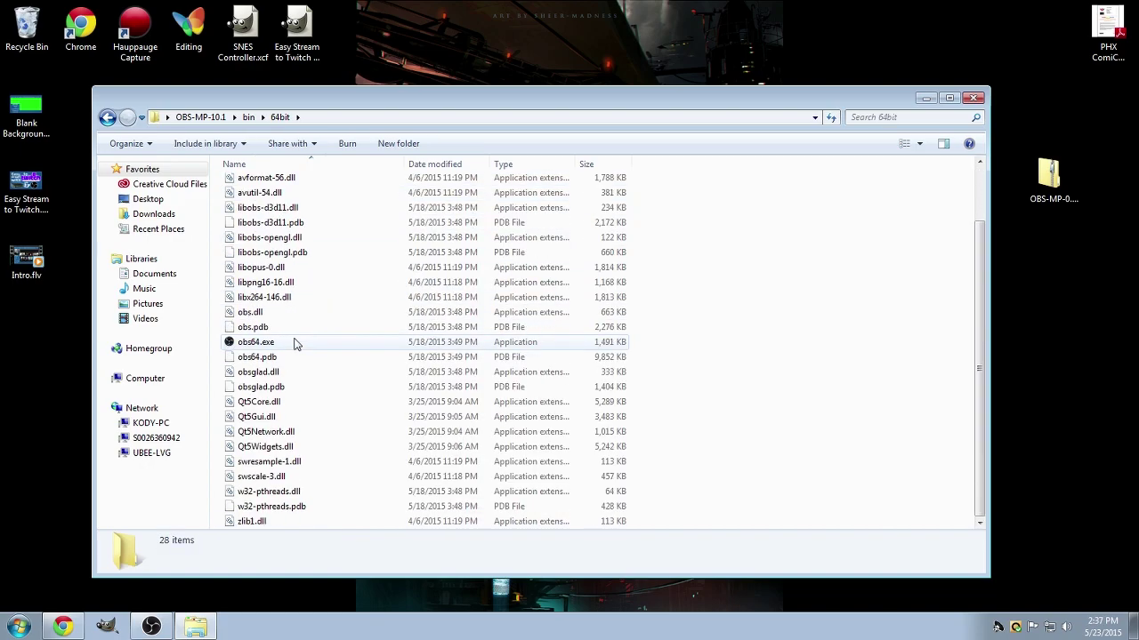
{"action": "scroll", "coordinate": [296, 345], "scroll_direction": "up", "scroll_amount": 2}
{"action": "scroll", "coordinate": [293, 347], "scroll_direction": "down", "scroll_amount": 2}
{"action": "left_click", "coordinate": [252, 348]}
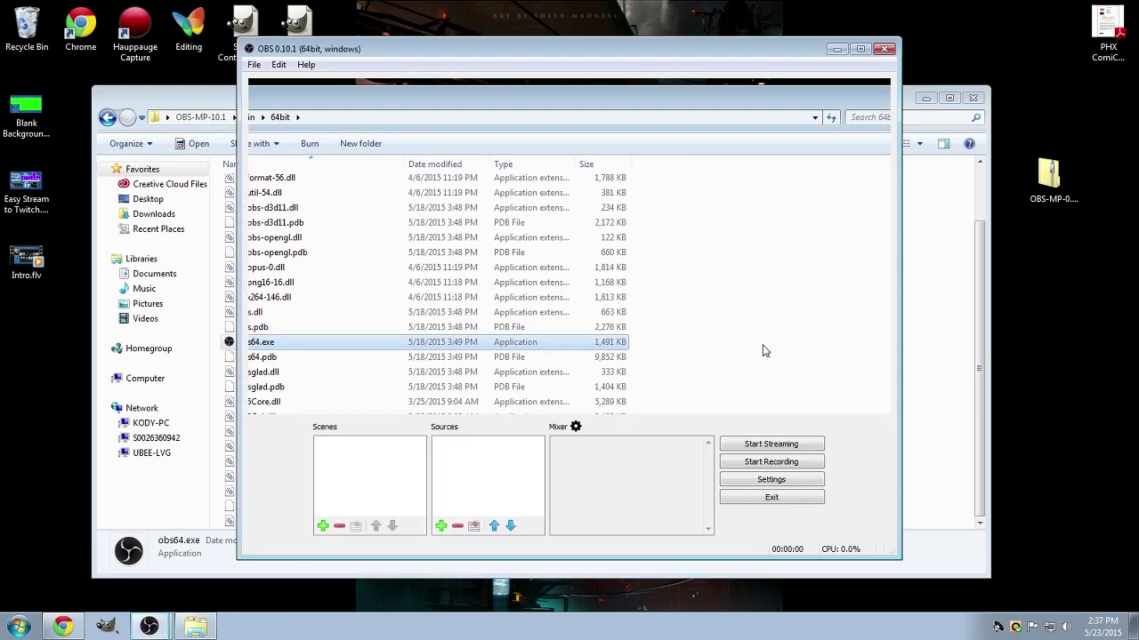
{"action": "left_click", "coordinate": [203, 100]}
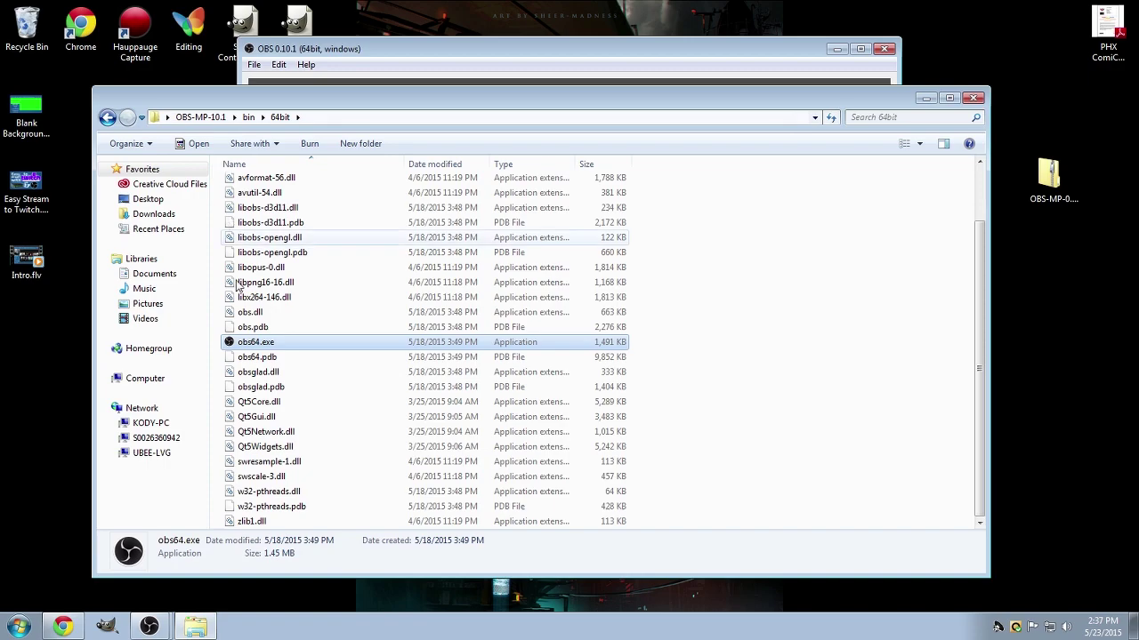
Create an obs64.exe shortcut, place it on the desktop, and close the 64bit folder.
{"action": "right_click", "coordinate": [250, 348]}
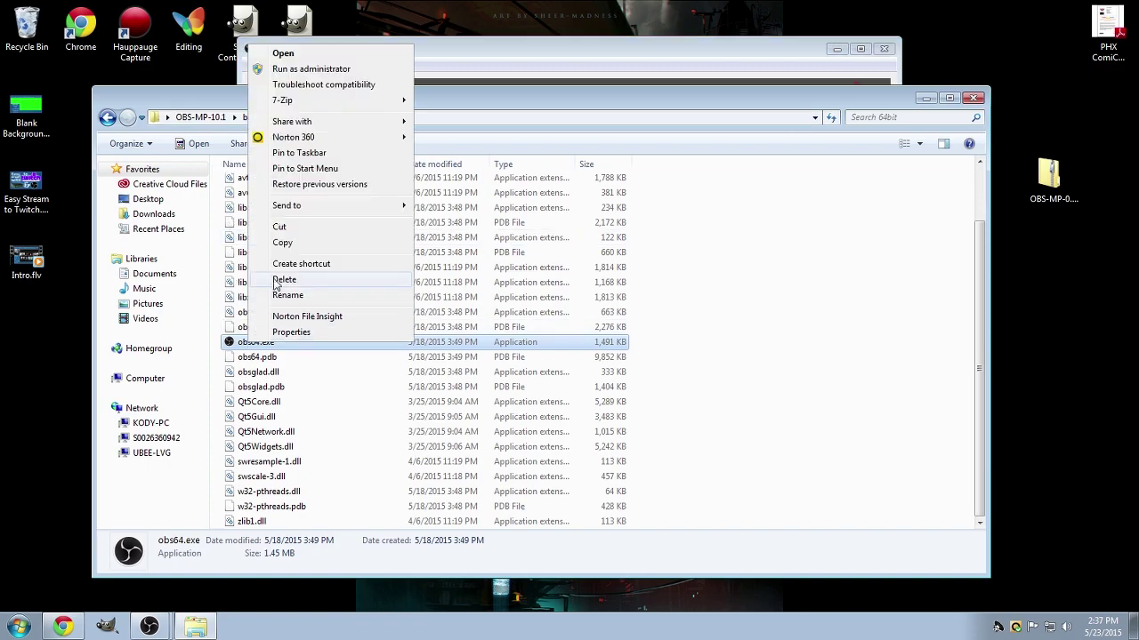
{"action": "left_click", "coordinate": [296, 265]}
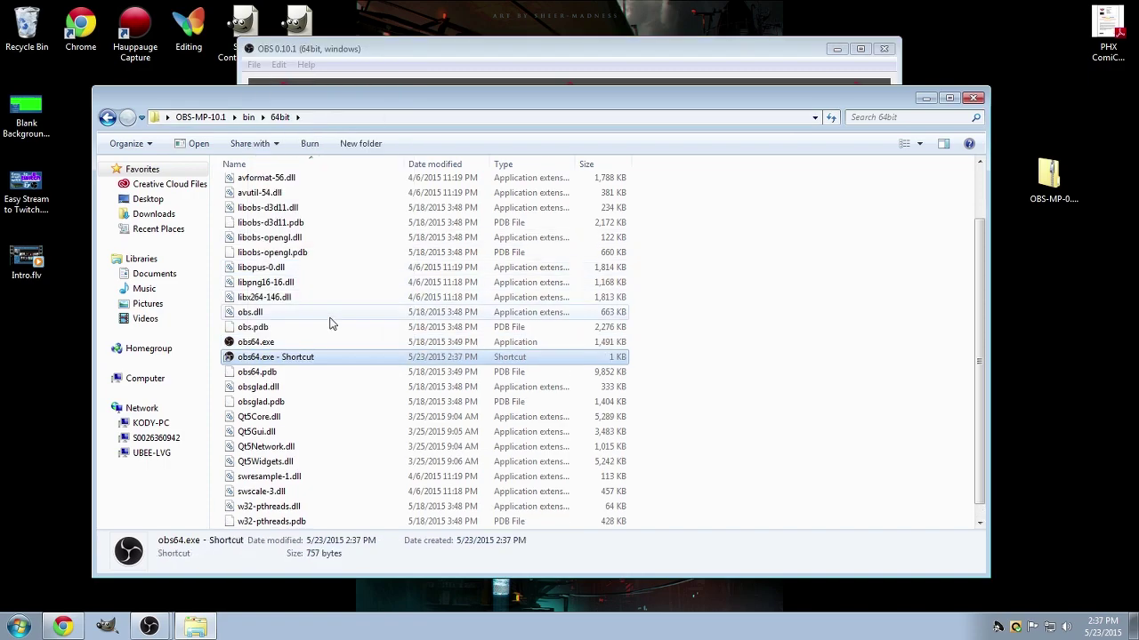
{"action": "left_click_drag", "start_coordinate": [92, 389], "coordinate": [58, 384]}
{"action": "left_click", "coordinate": [976, 158]}
{"action": "left_click", "coordinate": [974, 98]}
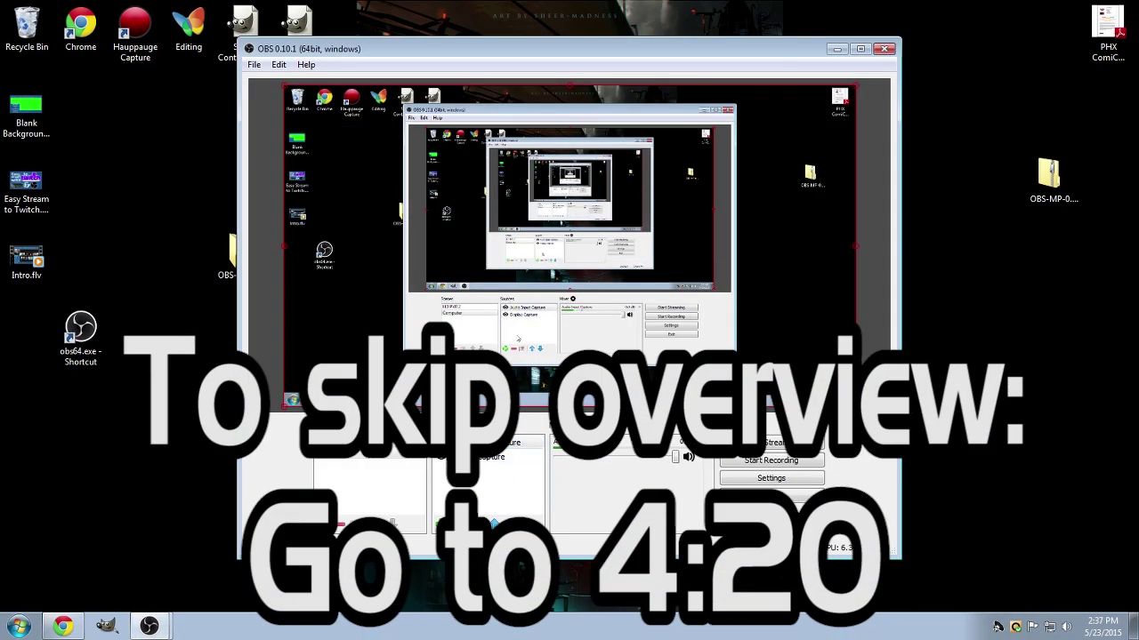
In OBS Settings, preview the Dark theme, revert to Default, and show the Stream page.
{"action": "left_click", "coordinate": [254, 65]}
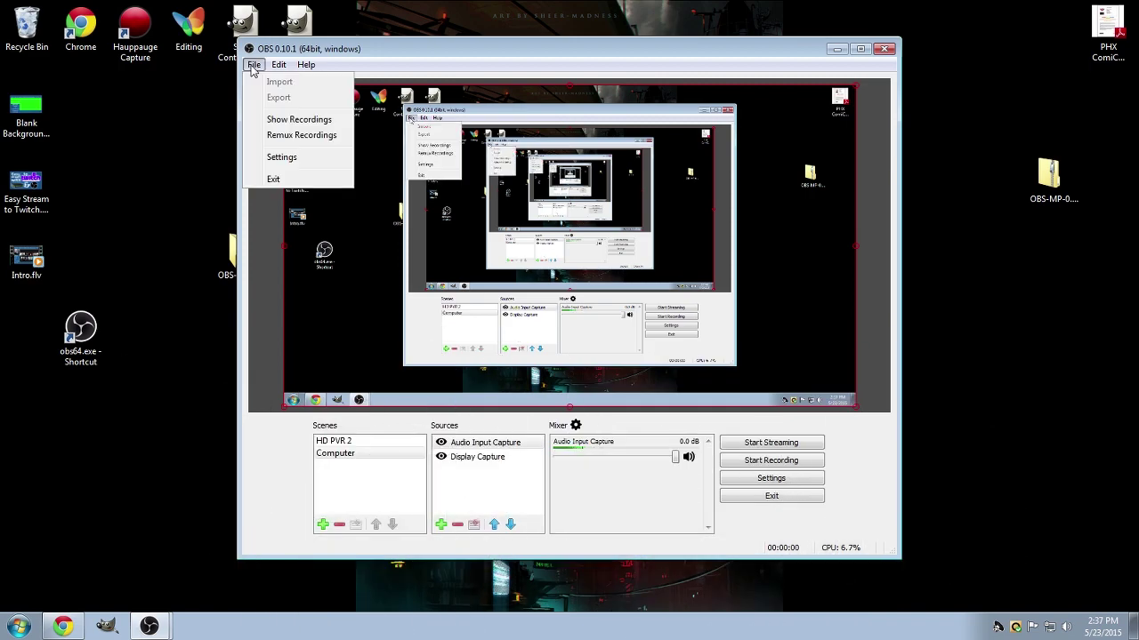
{"action": "left_click", "coordinate": [281, 157]}
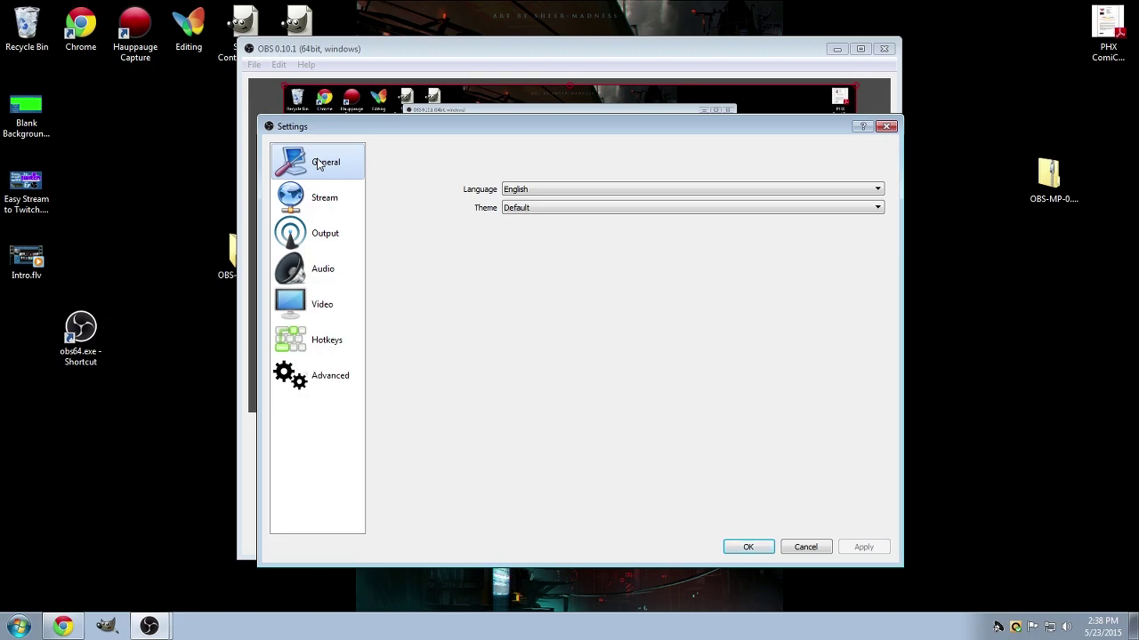
{"action": "left_click", "coordinate": [521, 209]}
{"action": "left_click", "coordinate": [520, 218]}
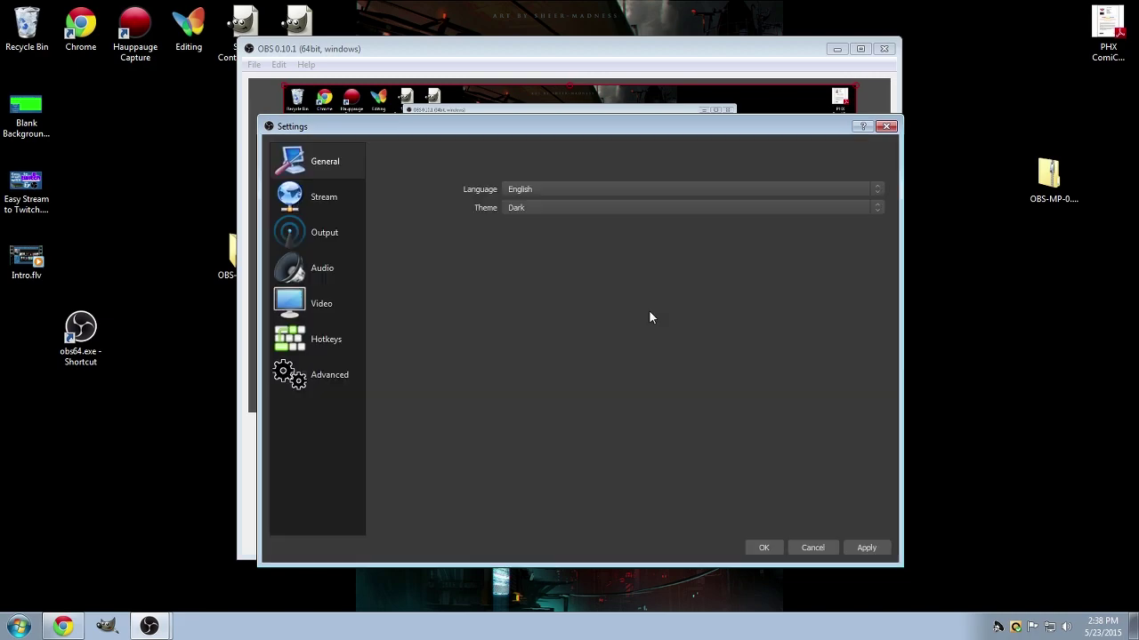
{"action": "left_click", "coordinate": [527, 207]}
{"action": "left_click", "coordinate": [522, 227]}
{"action": "left_click", "coordinate": [328, 199]}
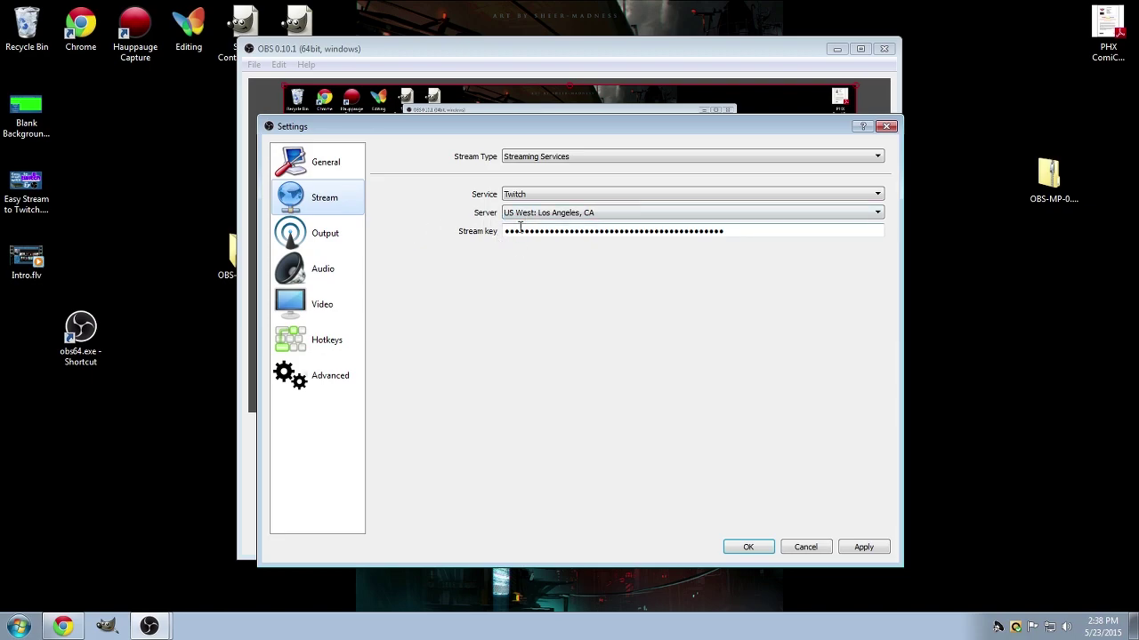
Bring up the Twitch dashboard's Stream Key page in Chrome, leaving the key hidden.
{"action": "left_click", "coordinate": [63, 627]}
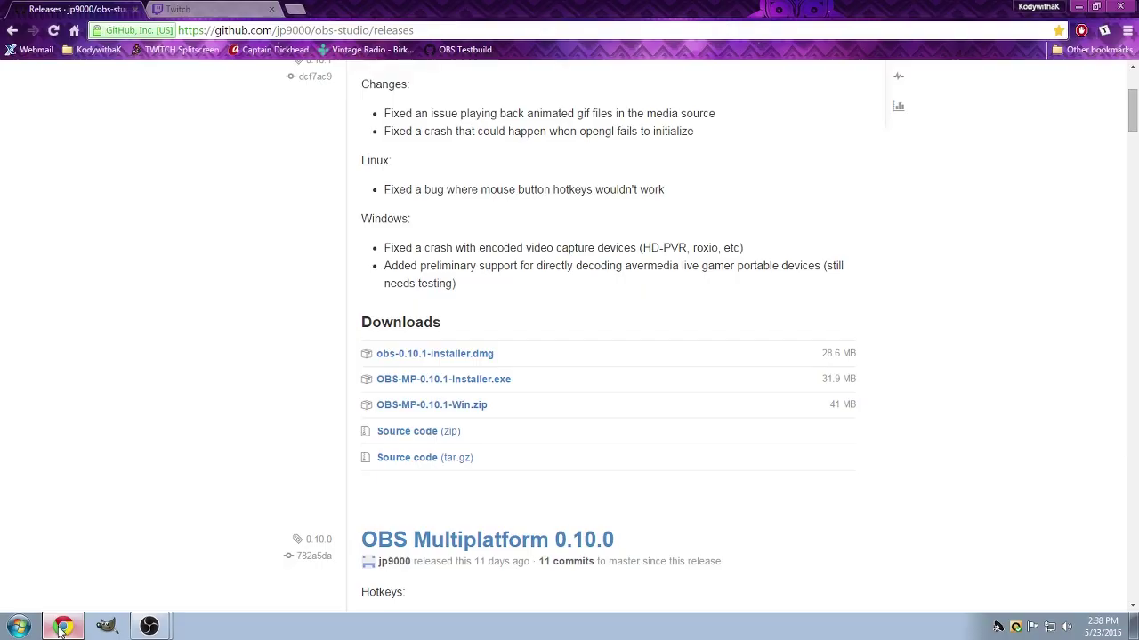
{"action": "left_click", "coordinate": [178, 9]}
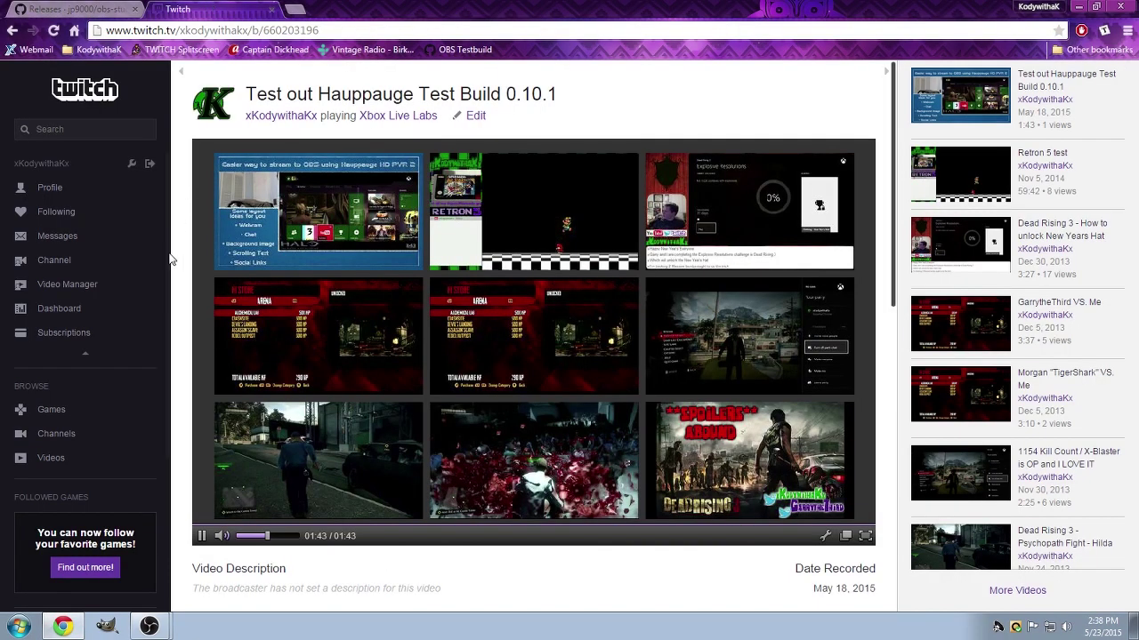
{"action": "left_click", "coordinate": [69, 310]}
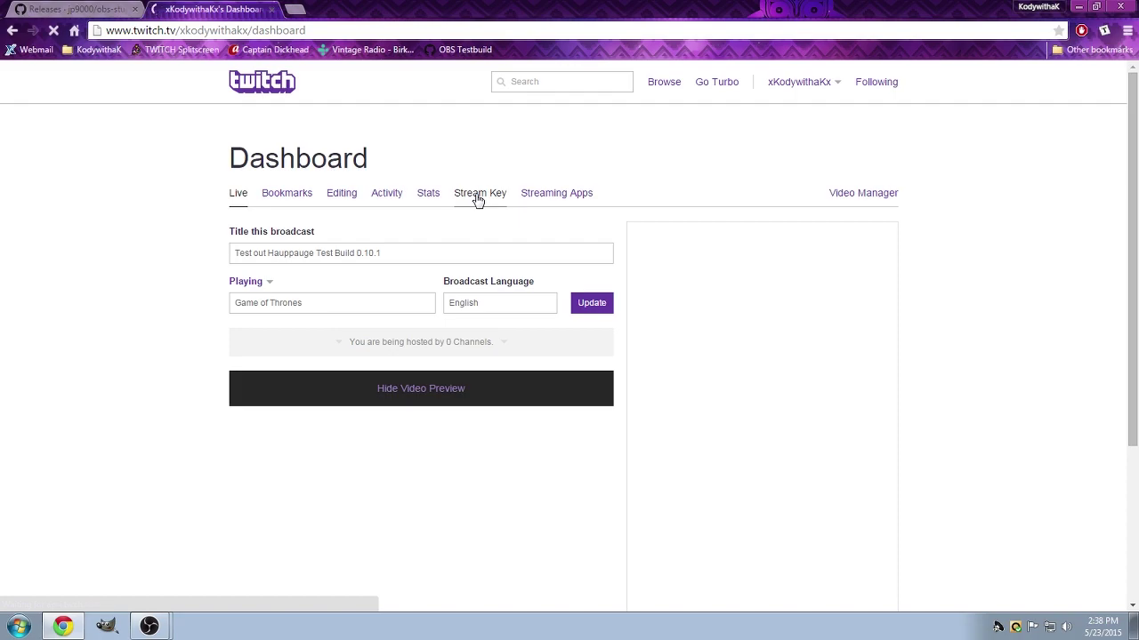
{"action": "left_click", "coordinate": [478, 194]}
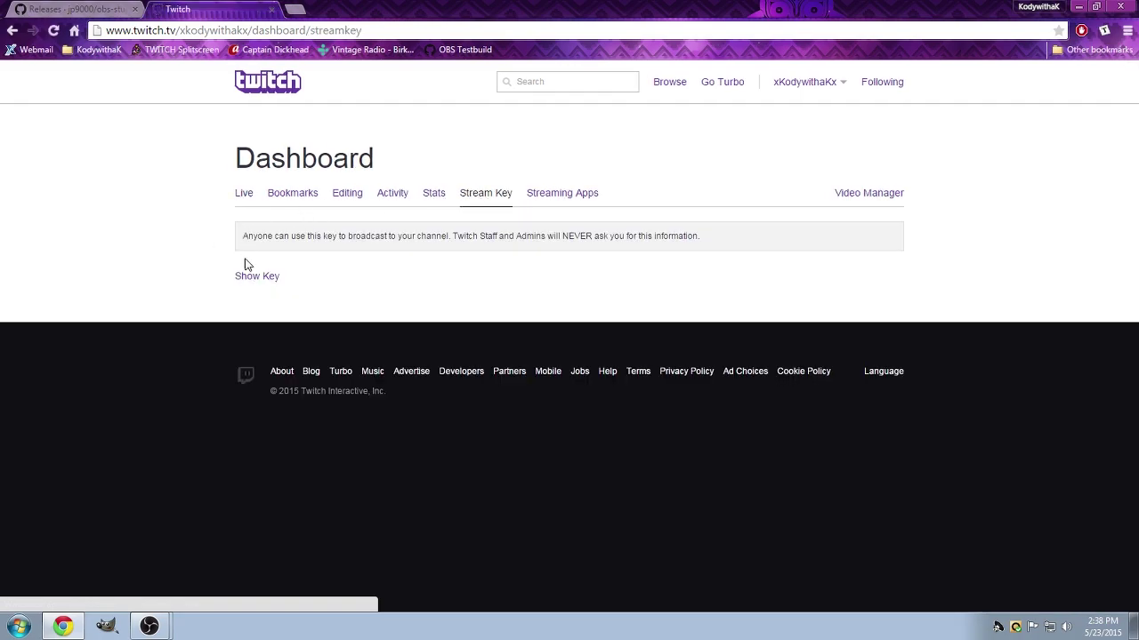
{"action": "left_click", "coordinate": [148, 626]}
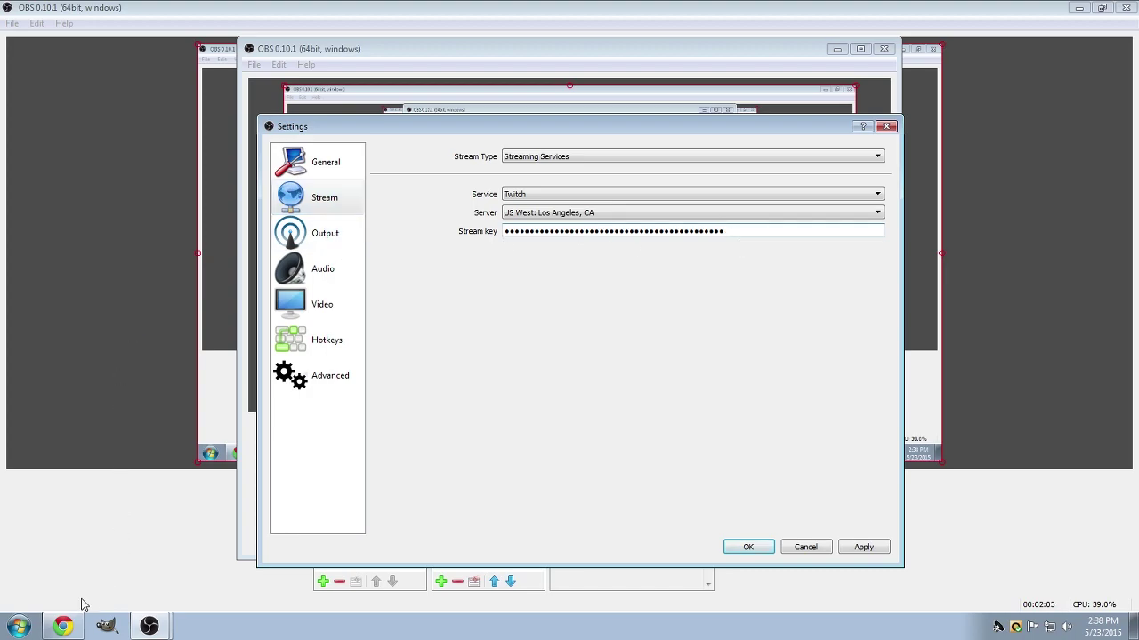
{"action": "left_click", "coordinate": [63, 627]}
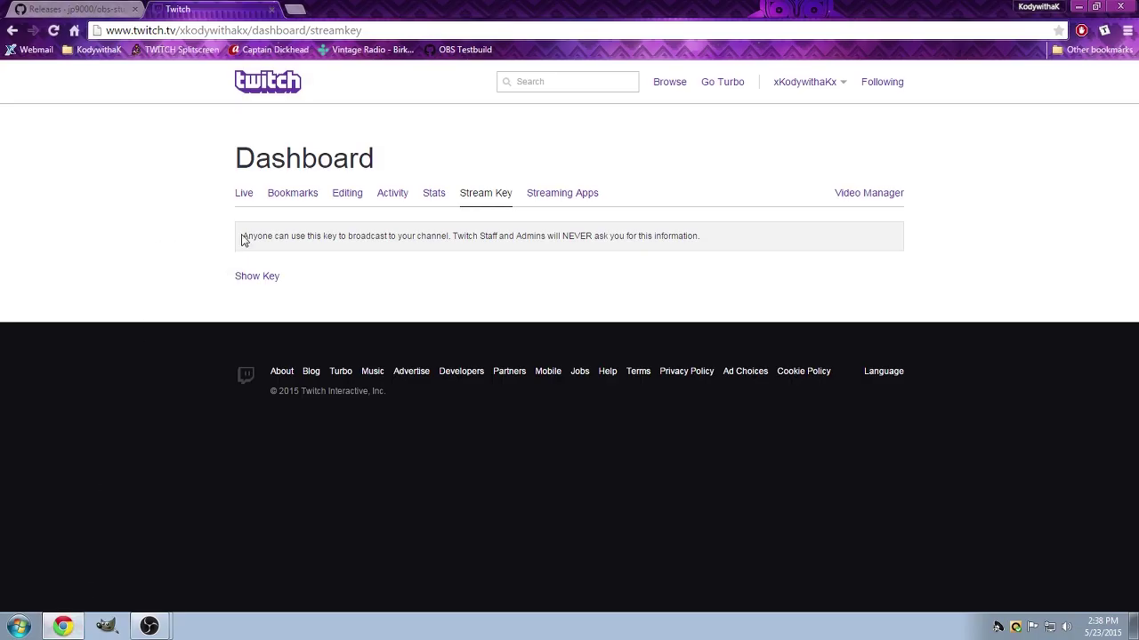
{"action": "left_click_drag", "start_coordinate": [241, 237], "coordinate": [464, 233]}
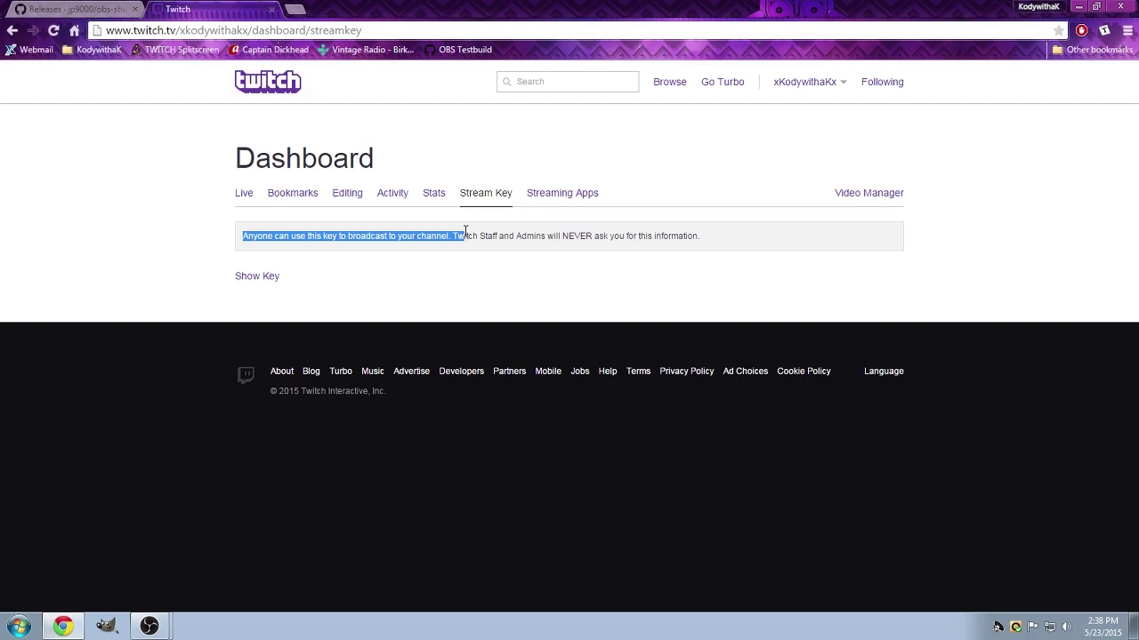
{"action": "left_click", "coordinate": [361, 268]}
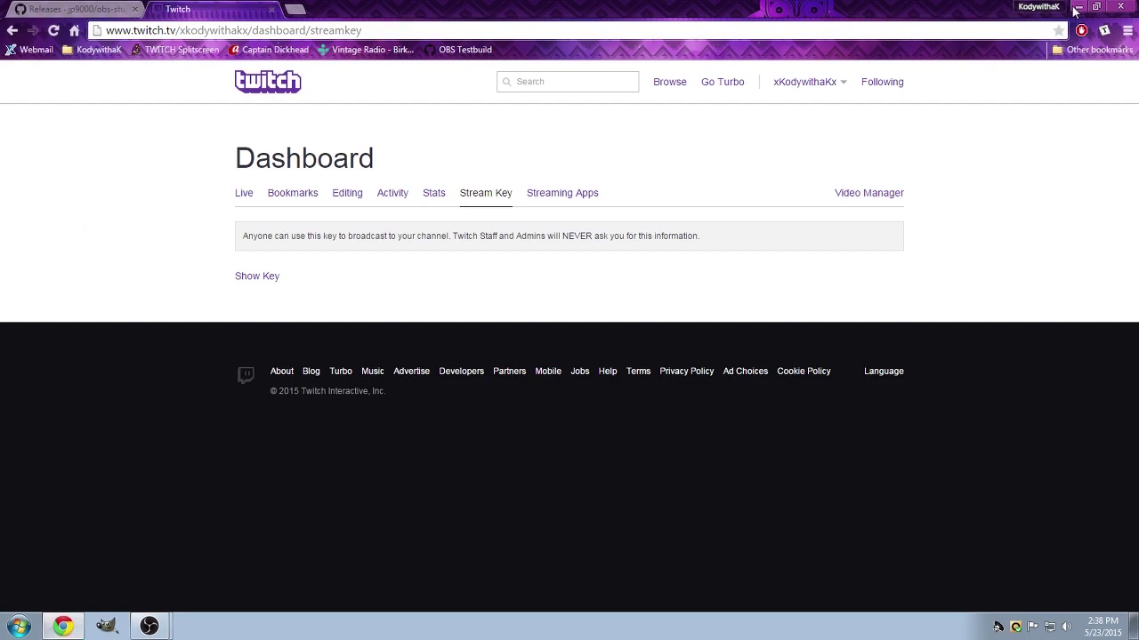
Browse the Output page's Advanced mode tabs, then return Output Mode to Simple (2500/128 bitrates).
{"action": "left_click", "coordinate": [1079, 8]}
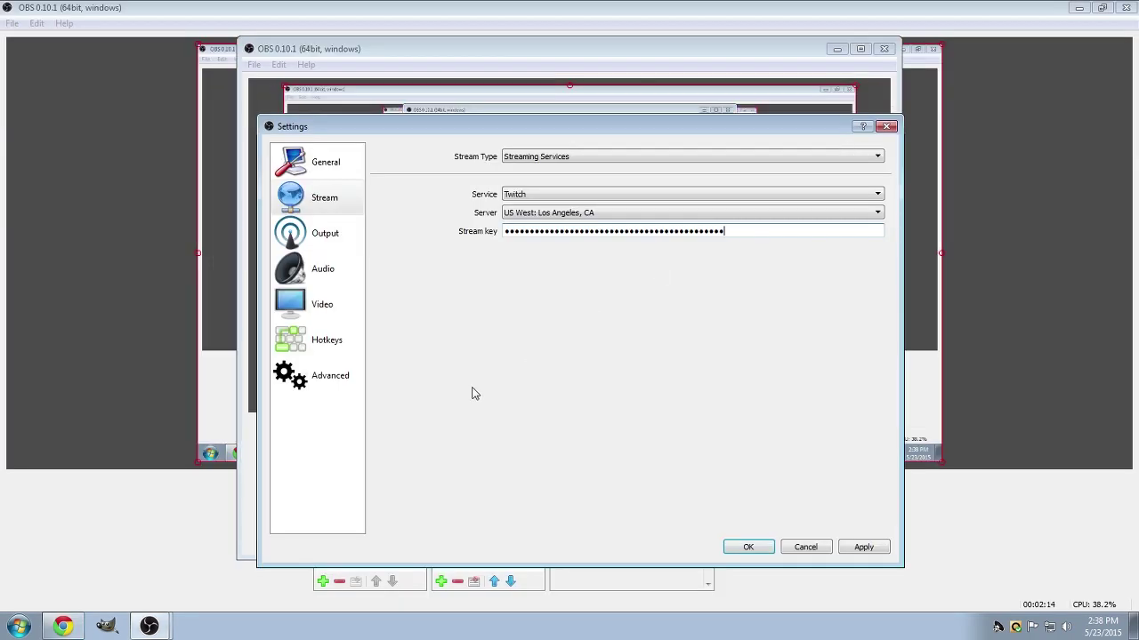
{"action": "left_click", "coordinate": [334, 239]}
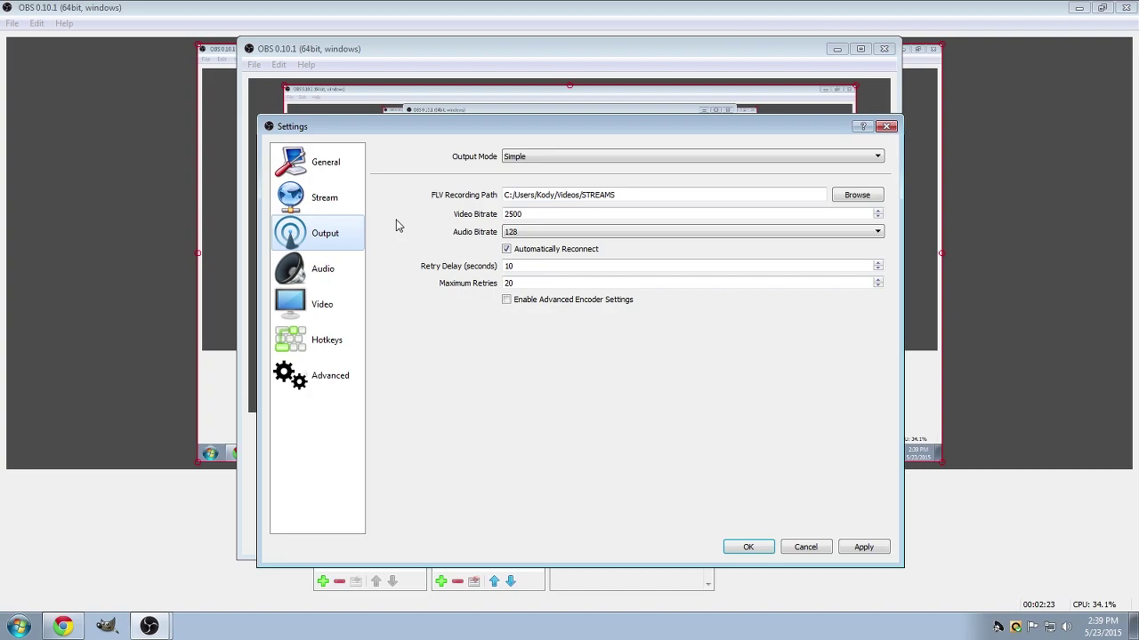
{"action": "left_click", "coordinate": [543, 156]}
{"action": "left_click", "coordinate": [526, 177]}
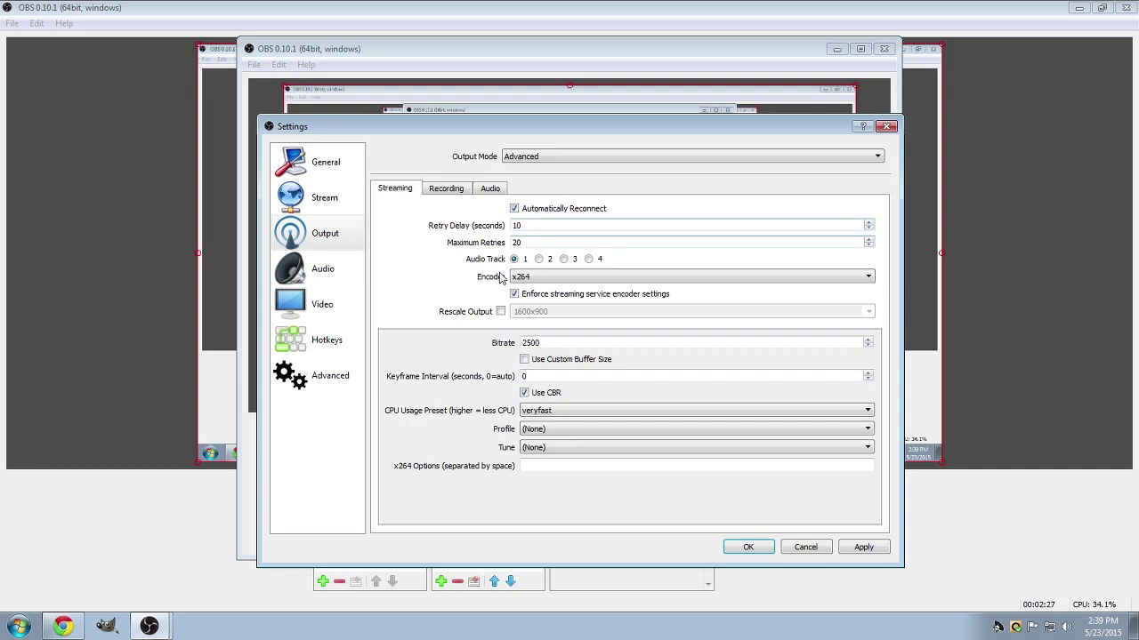
{"action": "left_click", "coordinate": [445, 190]}
{"action": "left_click", "coordinate": [489, 189]}
{"action": "left_click", "coordinate": [398, 189]}
{"action": "left_click", "coordinate": [516, 158]}
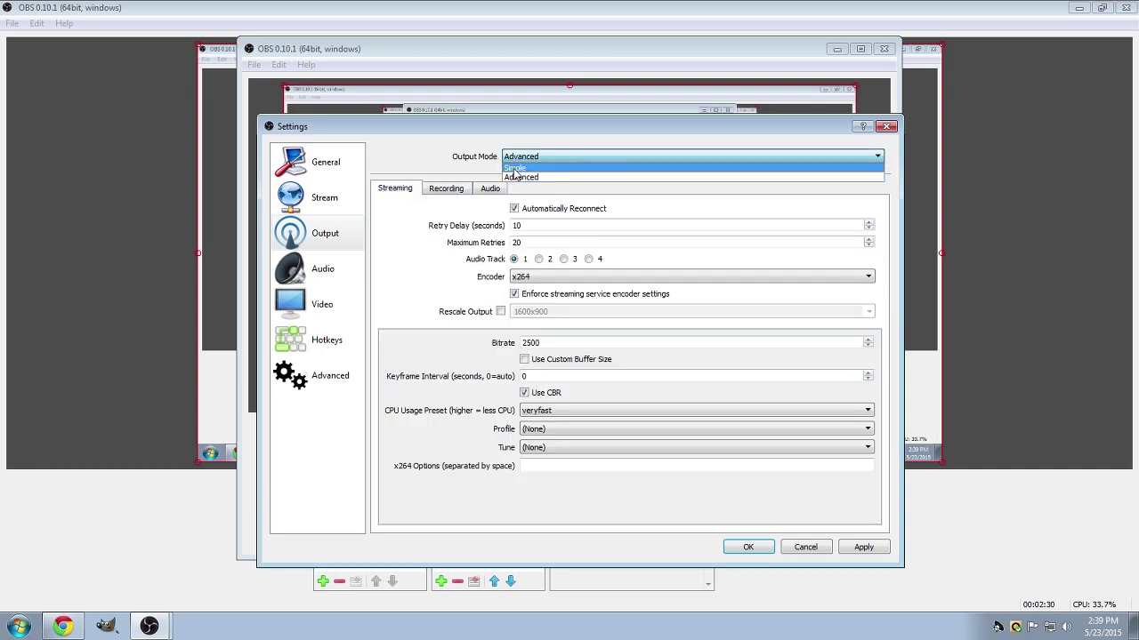
{"action": "left_click", "coordinate": [514, 169]}
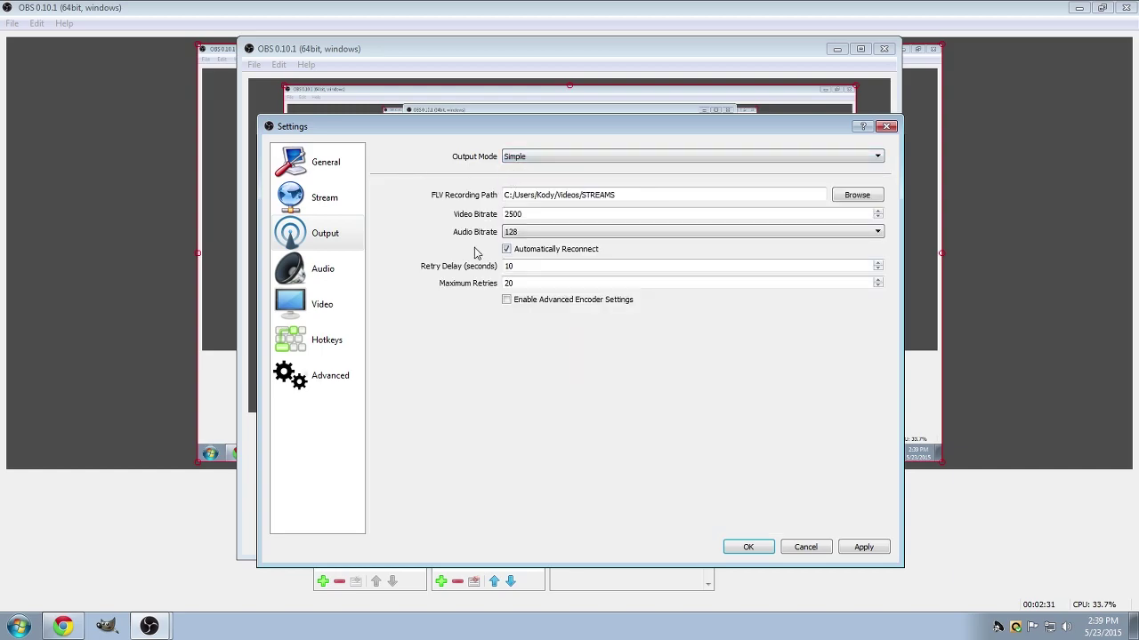
Review Audio settings, keeping 48khz sample rate, Stereo channels and the mic device Disabled.
{"action": "left_click", "coordinate": [336, 272]}
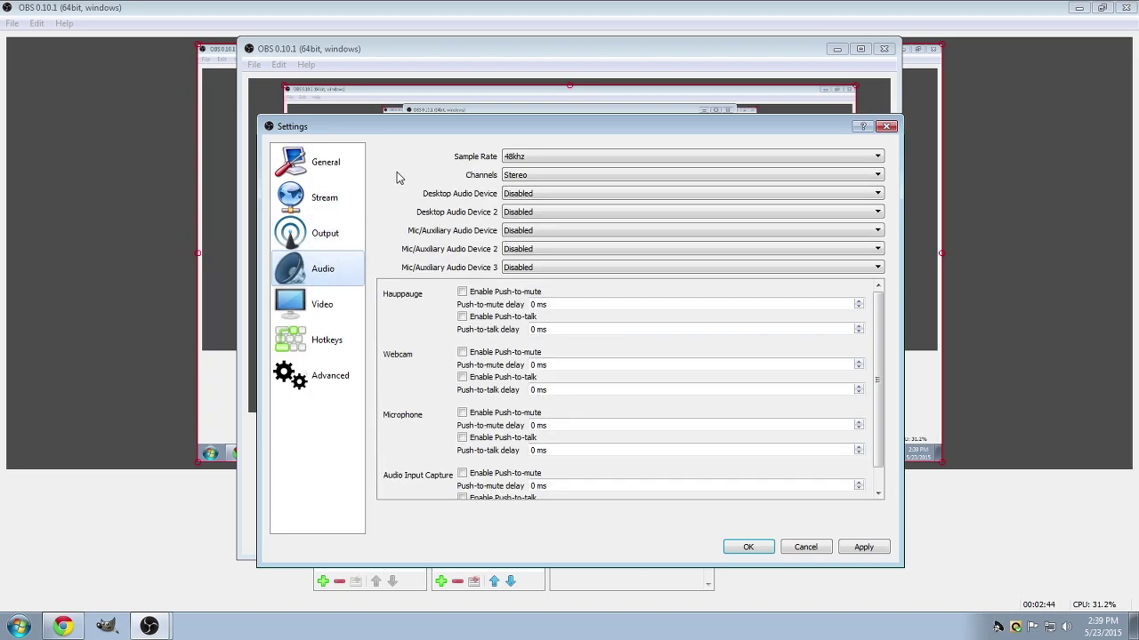
{"action": "scroll", "coordinate": [441, 342], "scroll_direction": "down", "scroll_amount": 1}
{"action": "scroll", "coordinate": [440, 342], "scroll_direction": "up", "scroll_amount": 1}
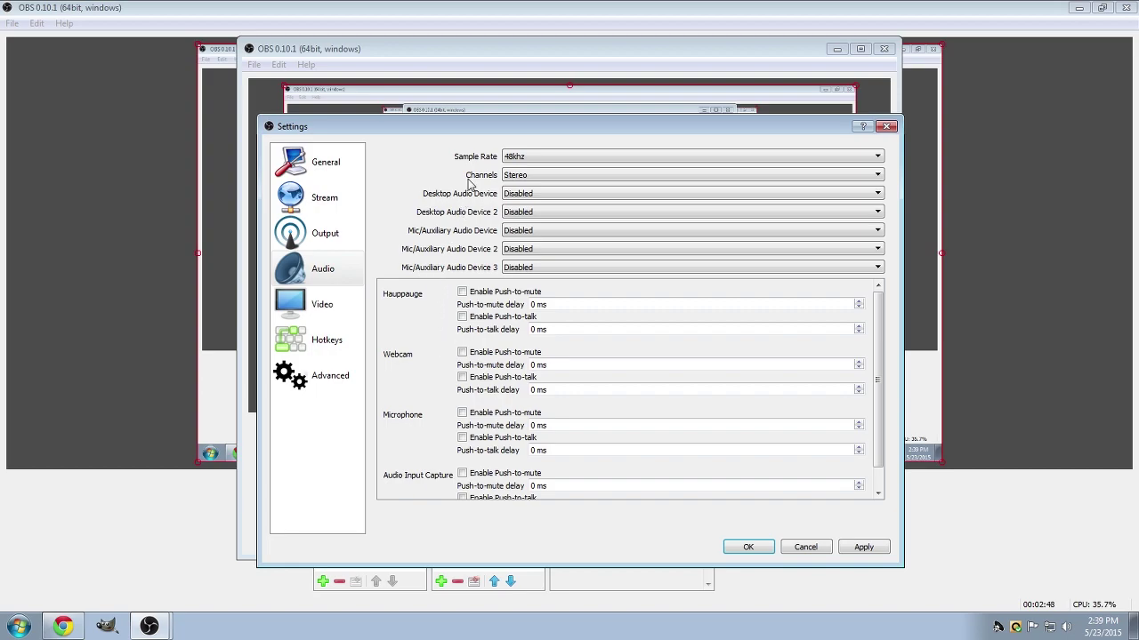
{"action": "left_click", "coordinate": [515, 160]}
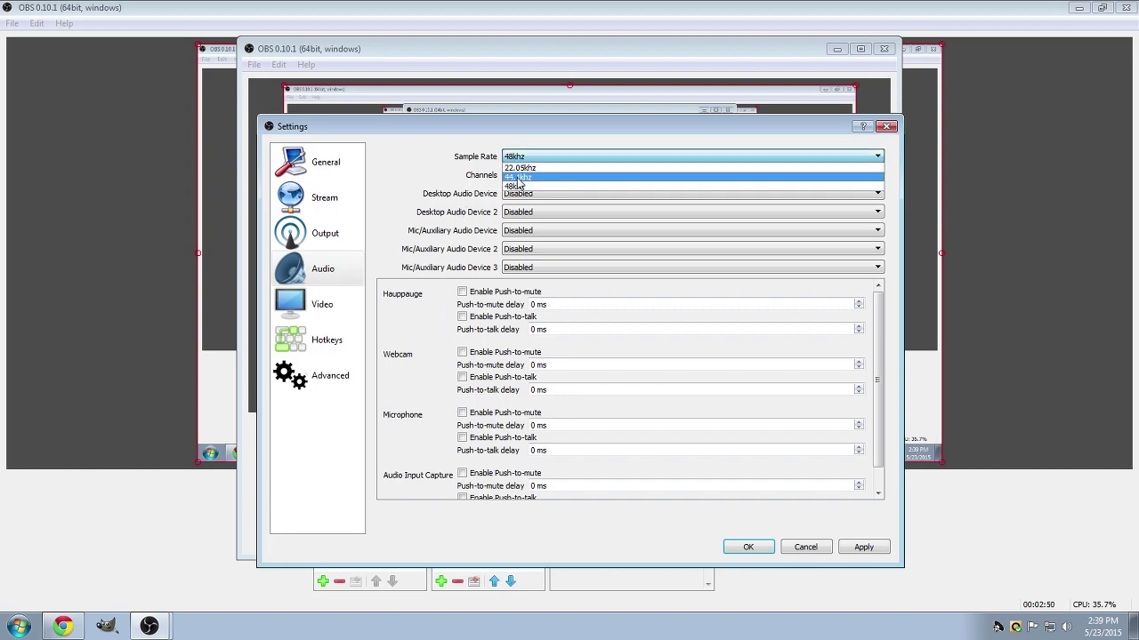
{"action": "left_click", "coordinate": [515, 187]}
{"action": "left_click", "coordinate": [514, 178]}
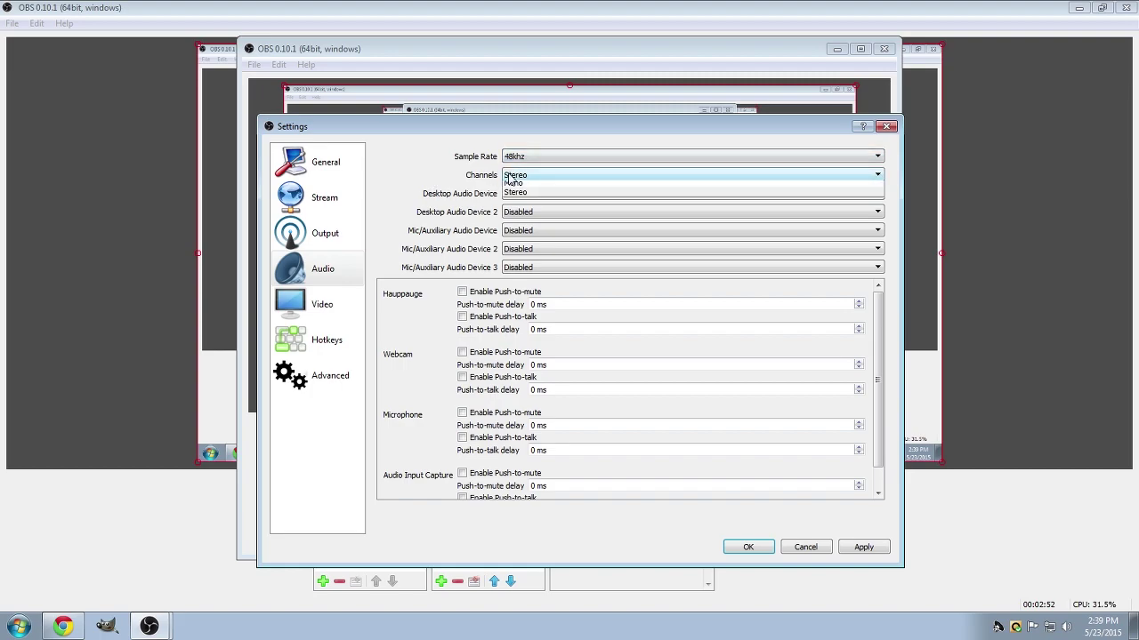
{"action": "left_click", "coordinate": [392, 185]}
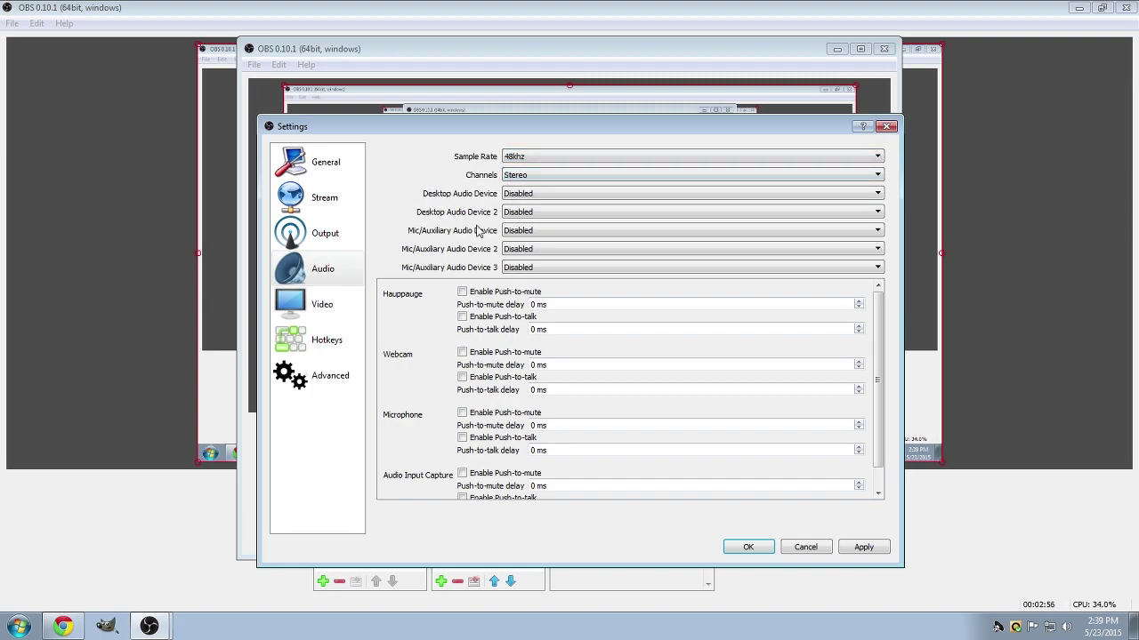
{"action": "left_click", "coordinate": [584, 234]}
{"action": "left_click", "coordinate": [585, 235]}
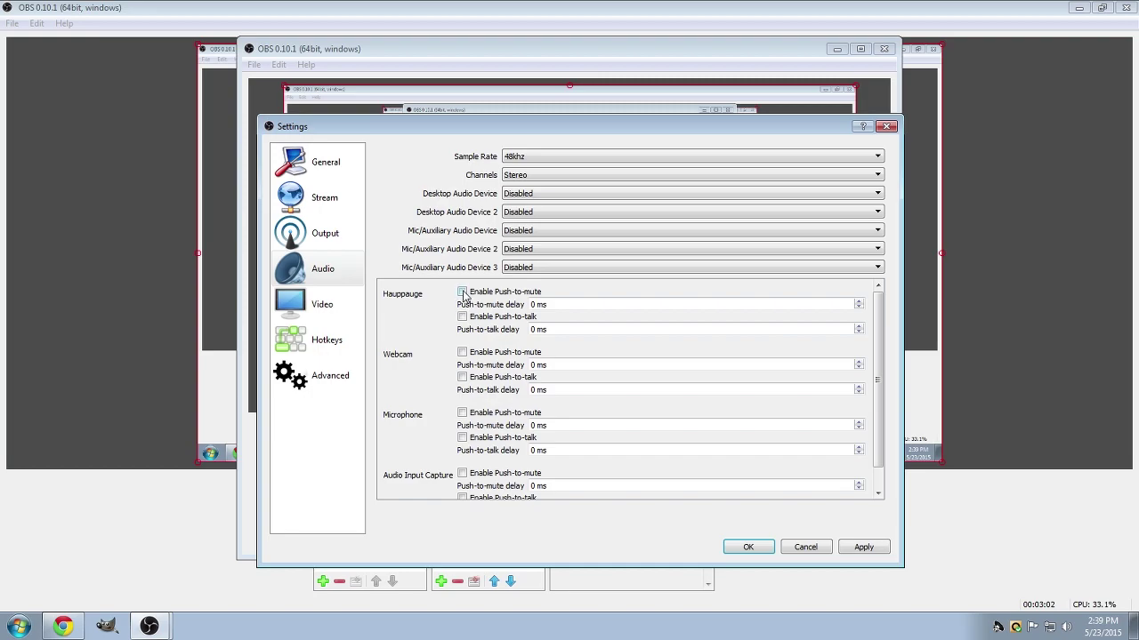
{"action": "scroll", "coordinate": [405, 369], "scroll_direction": "down", "scroll_amount": 1}
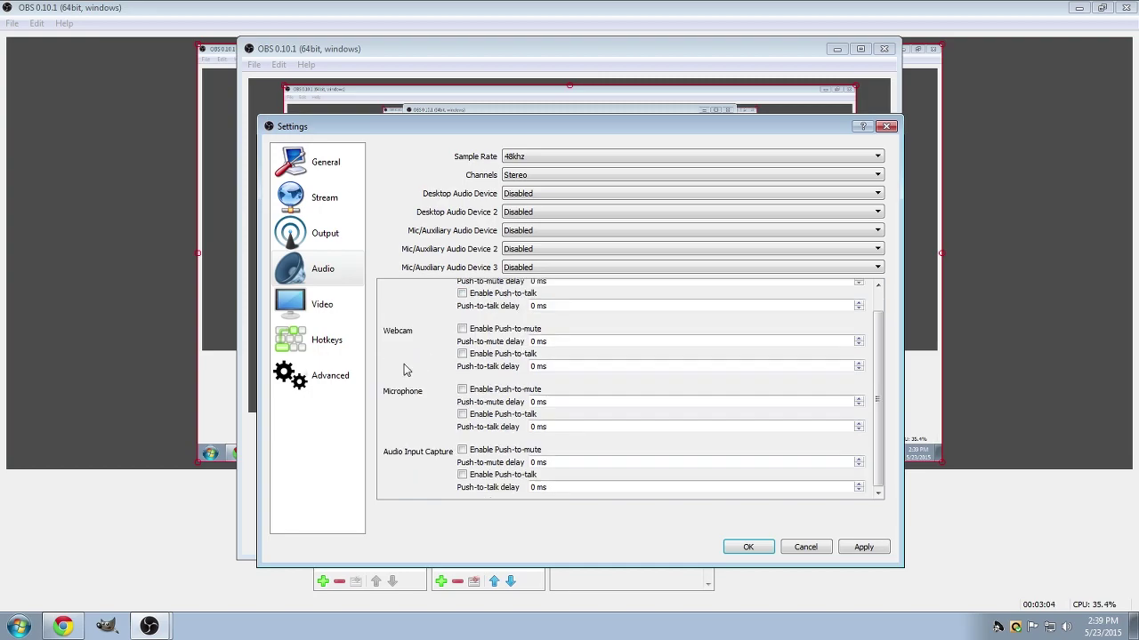
{"action": "scroll", "coordinate": [445, 411], "scroll_direction": "up", "scroll_amount": 1}
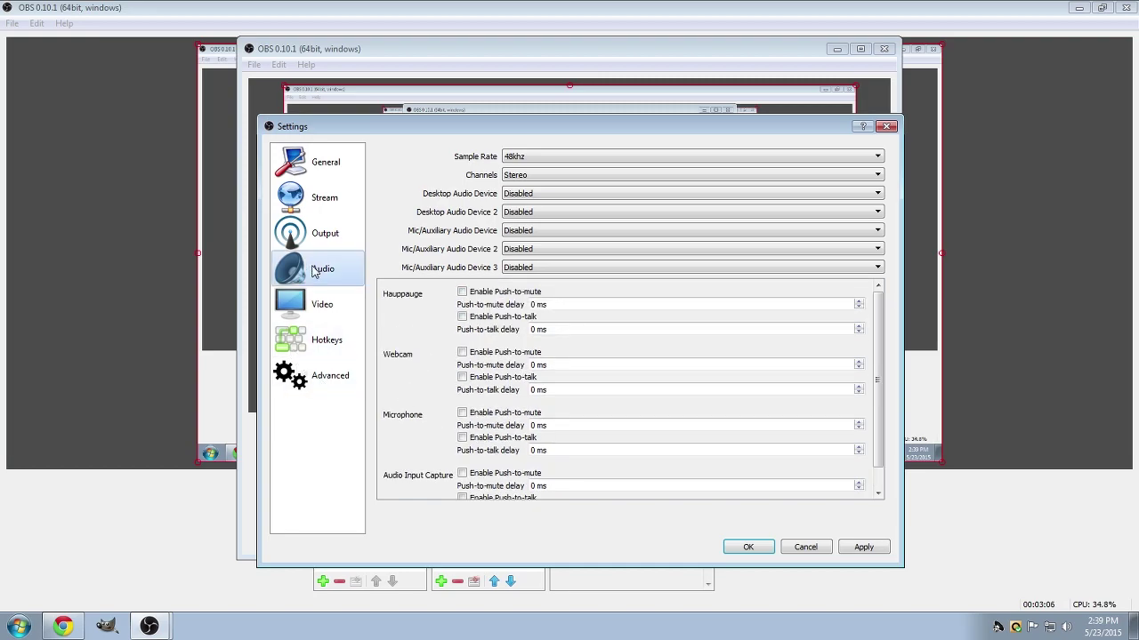
Check the Video renderer and base resolution, keeping Direct3D 11 and 1600x900.
{"action": "left_click", "coordinate": [320, 304]}
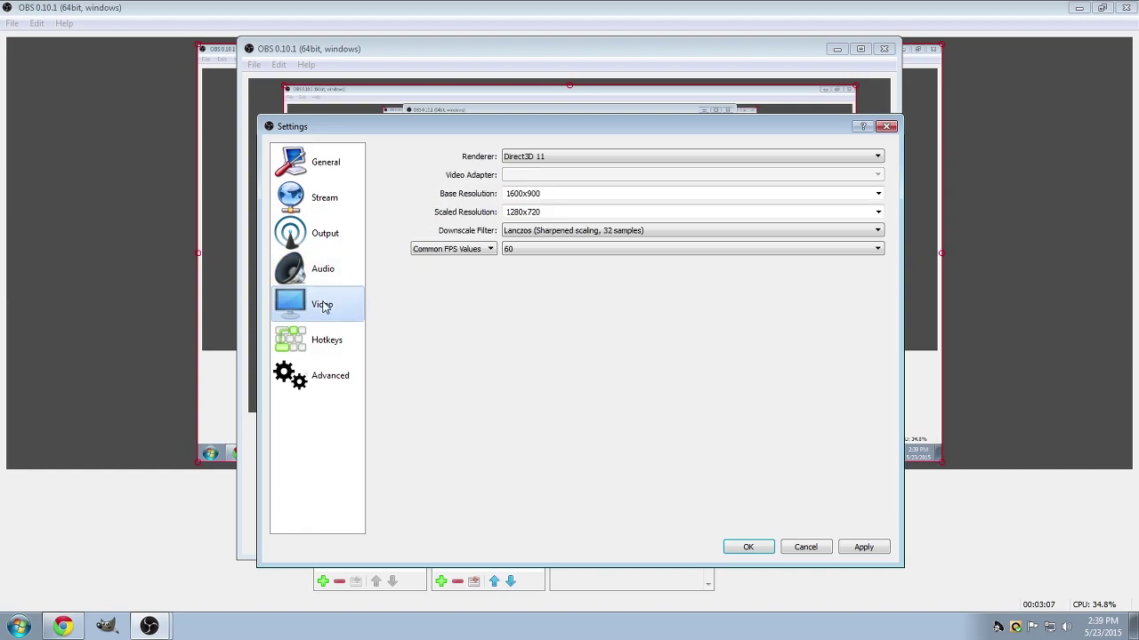
{"action": "left_click", "coordinate": [547, 158]}
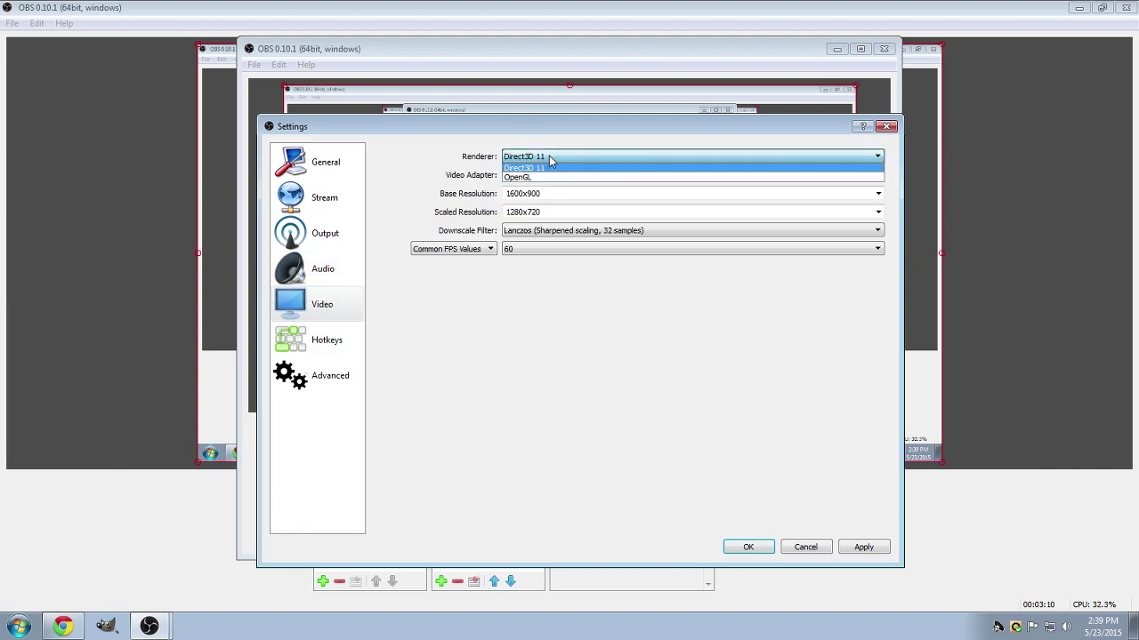
{"action": "left_click", "coordinate": [423, 209]}
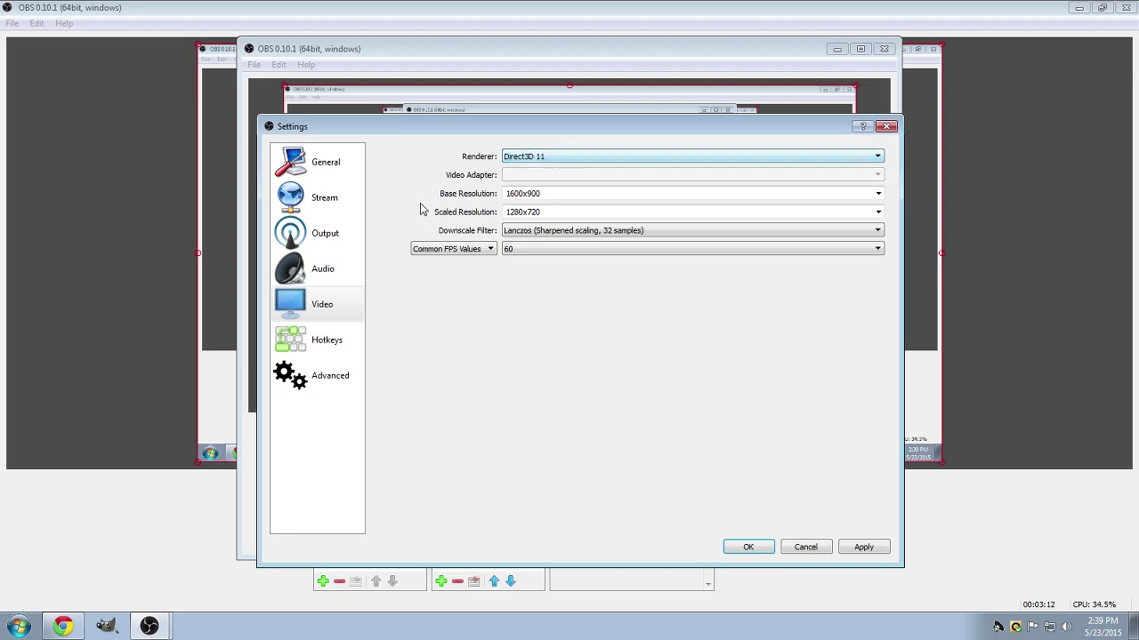
{"action": "left_click", "coordinate": [878, 193]}
{"action": "left_click", "coordinate": [626, 351]}
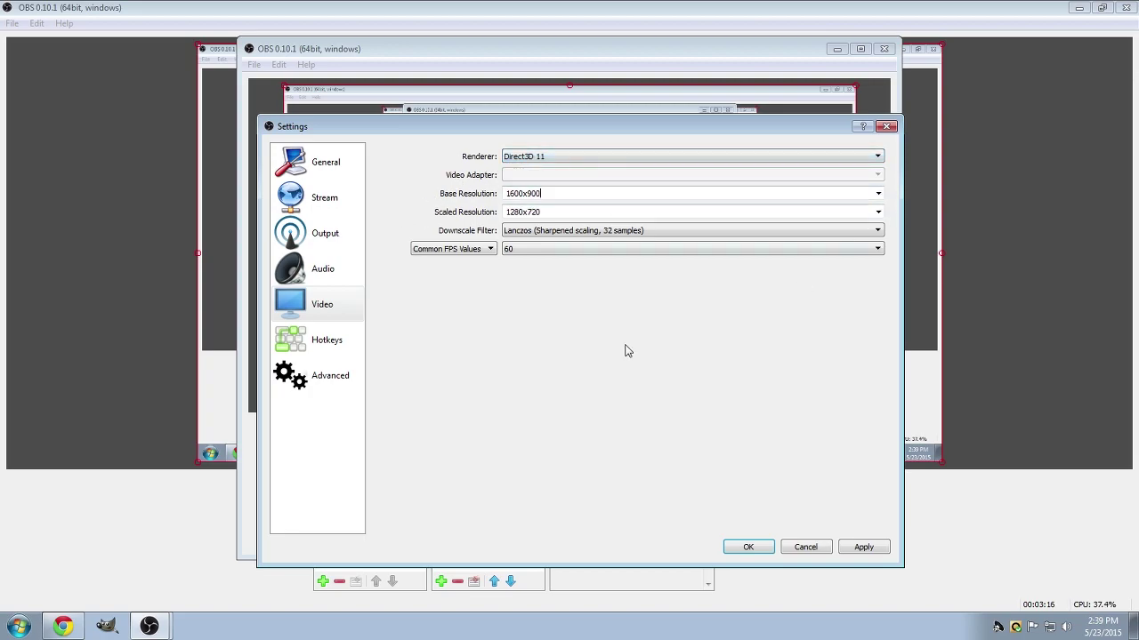
{"action": "left_click", "coordinate": [572, 192]}
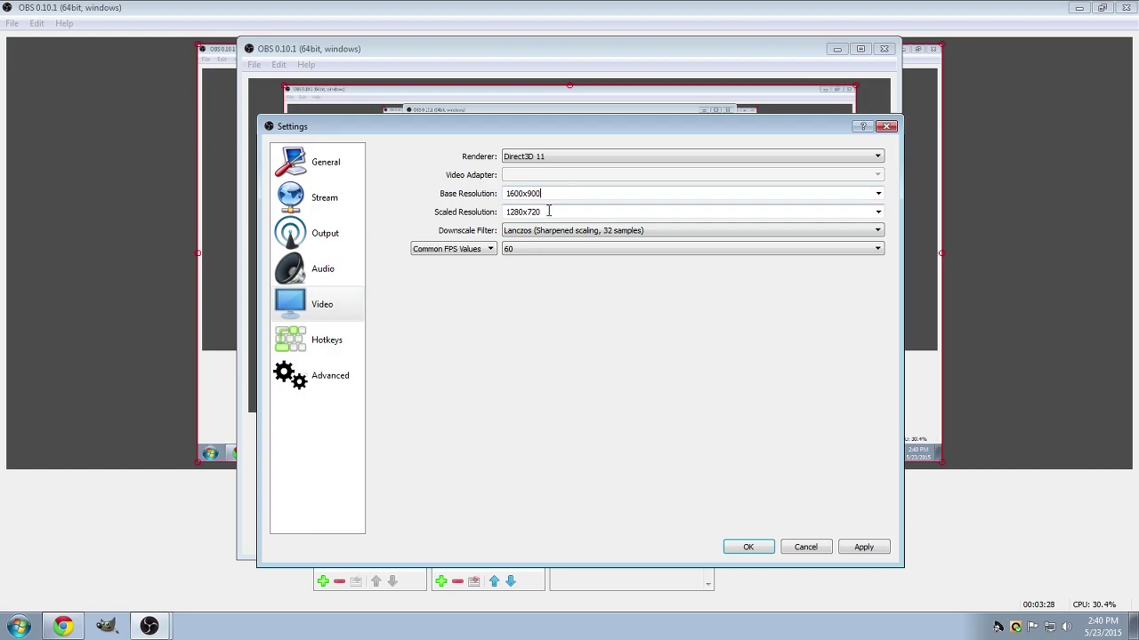
Confirm the 1280x720 scaled resolution, Lanczos downscale filter and 60 FPS unchanged.
{"action": "left_click", "coordinate": [878, 211]}
{"action": "left_click", "coordinate": [877, 212]}
{"action": "left_click", "coordinate": [537, 233]}
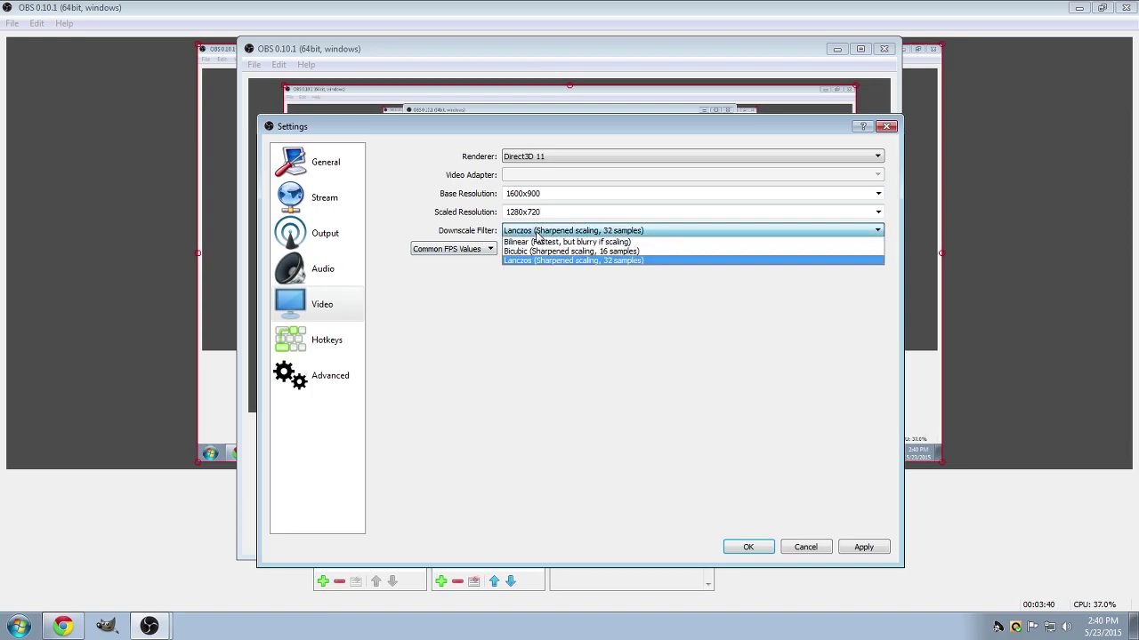
{"action": "left_click", "coordinate": [537, 233]}
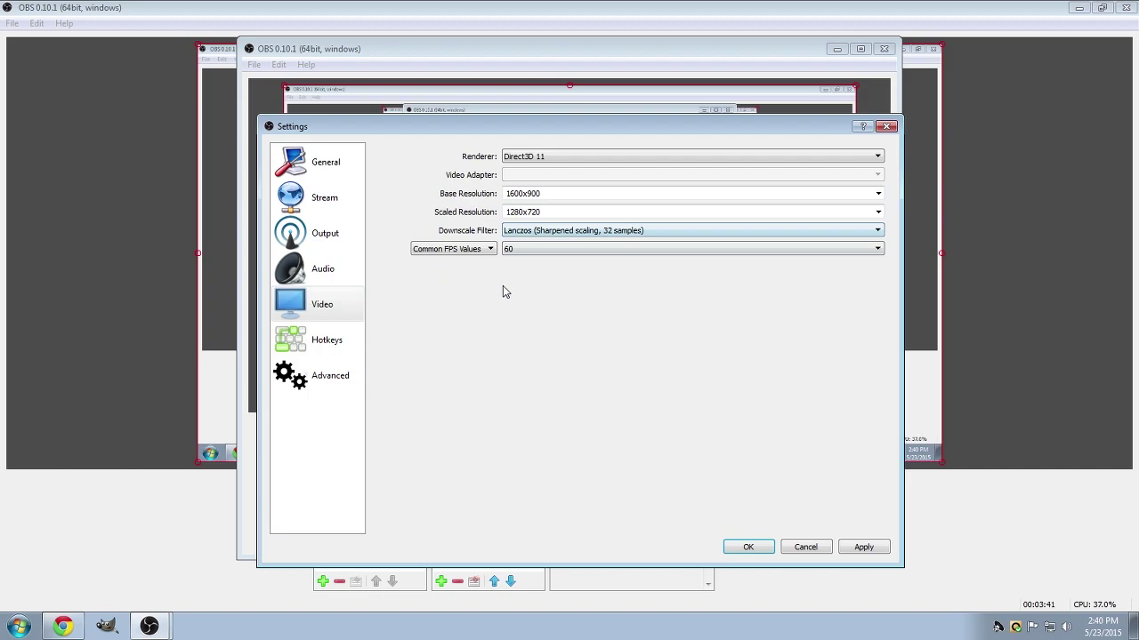
{"action": "left_click", "coordinate": [459, 253]}
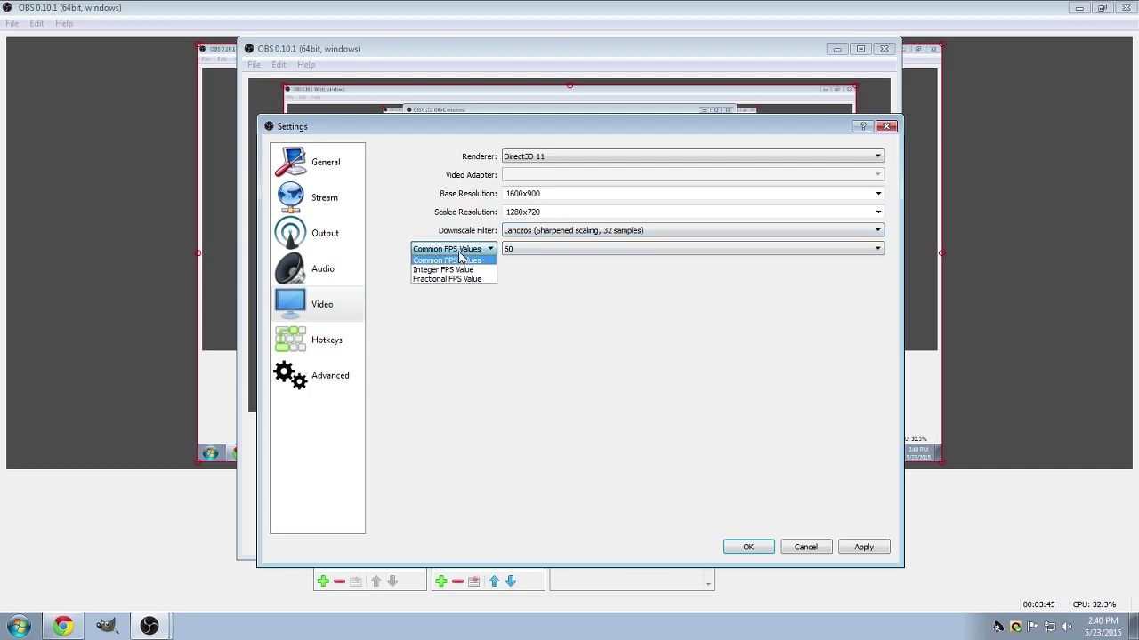
{"action": "left_click", "coordinate": [539, 294]}
{"action": "left_click", "coordinate": [532, 254]}
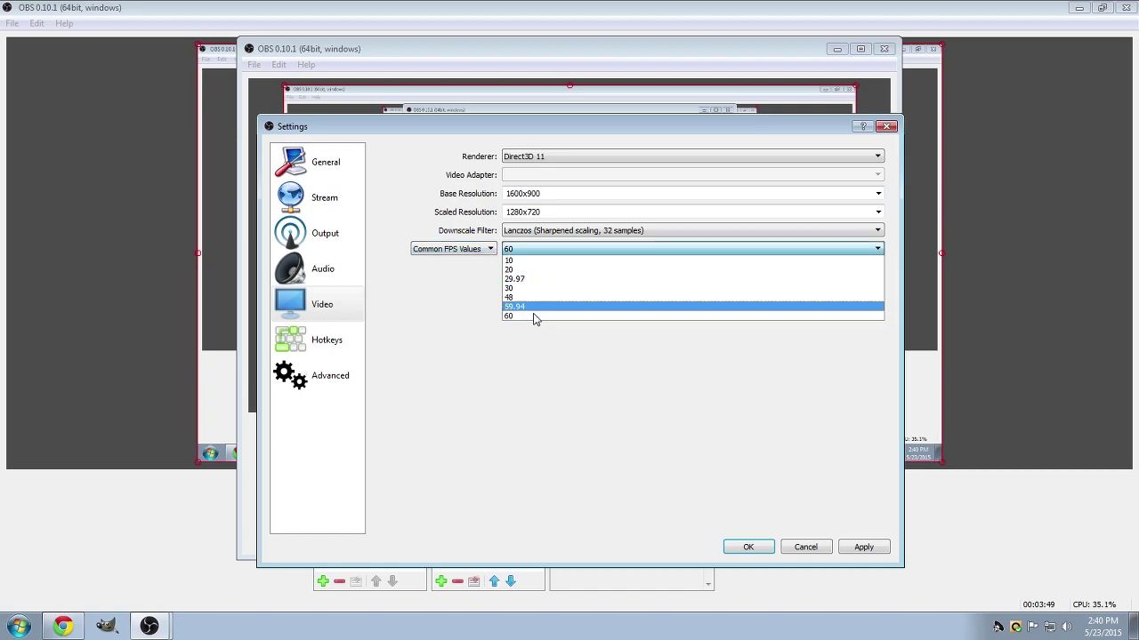
{"action": "left_click", "coordinate": [481, 355]}
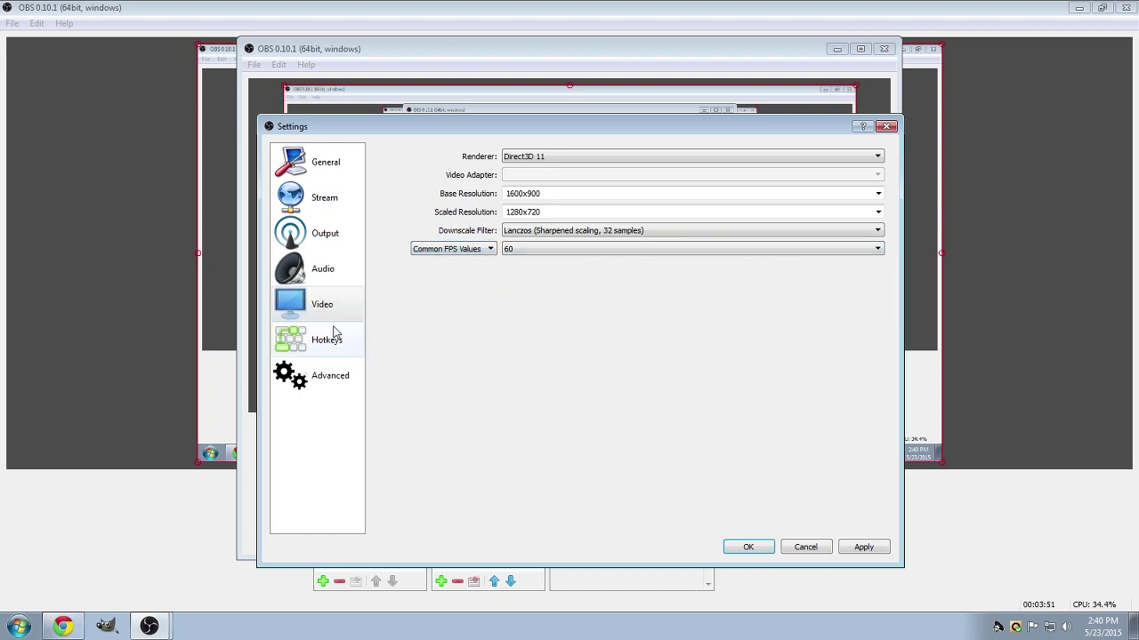
Scroll through the hotkey assignments, then move on to the Advanced settings page.
{"action": "left_click", "coordinate": [334, 336]}
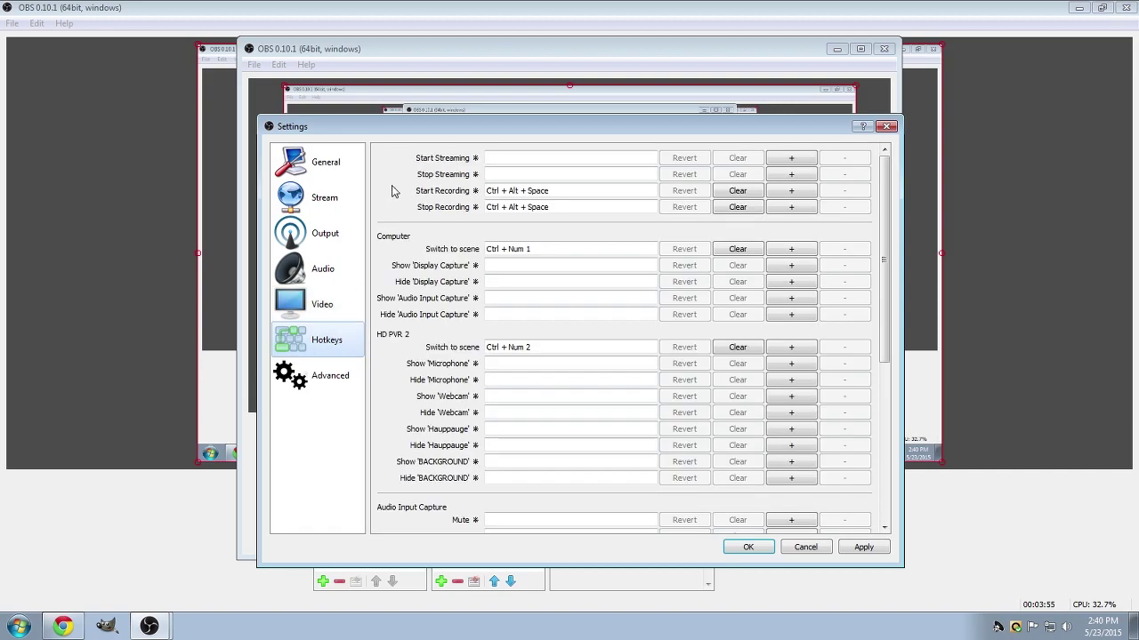
{"action": "scroll", "coordinate": [384, 280], "scroll_direction": "down", "scroll_amount": 6}
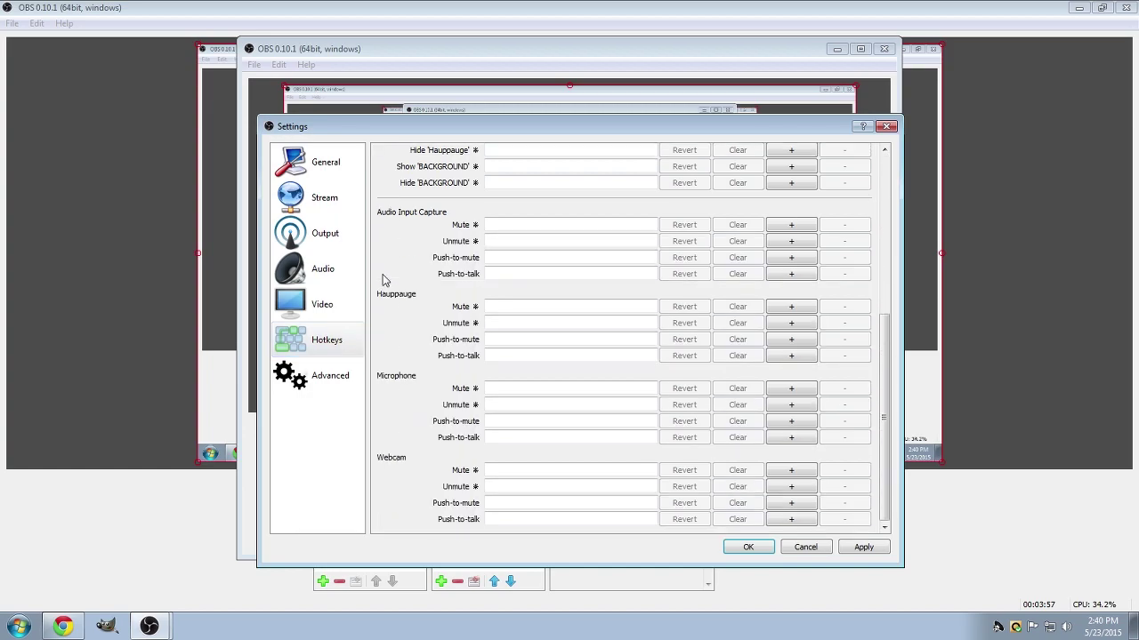
{"action": "scroll", "coordinate": [383, 280], "scroll_direction": "up", "scroll_amount": 6}
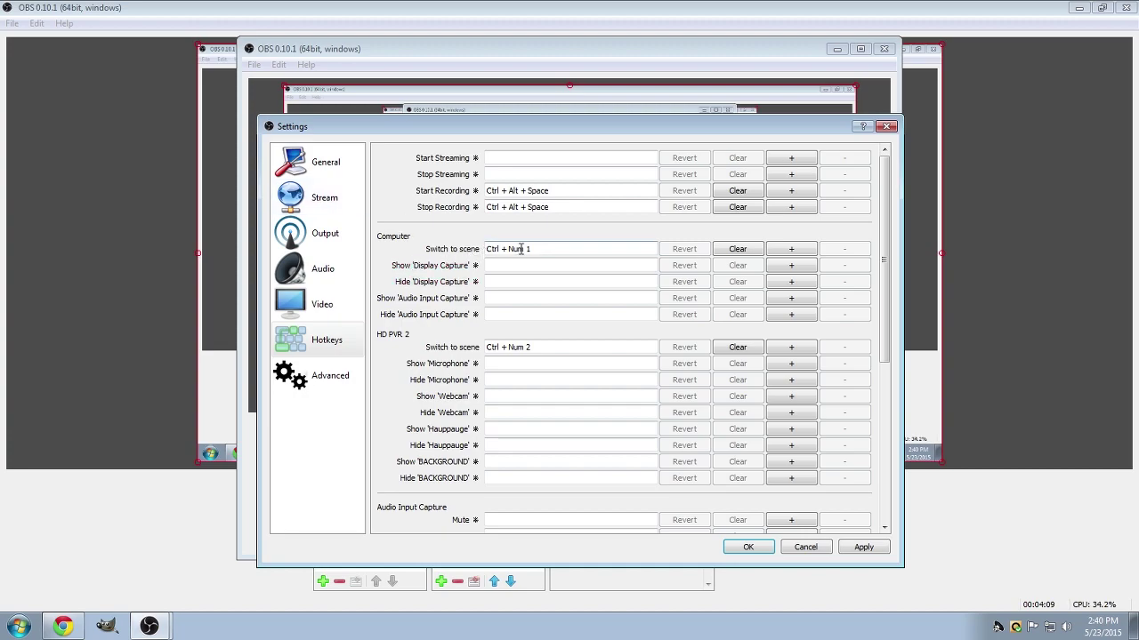
{"action": "scroll", "coordinate": [433, 272], "scroll_direction": "down", "scroll_amount": 5}
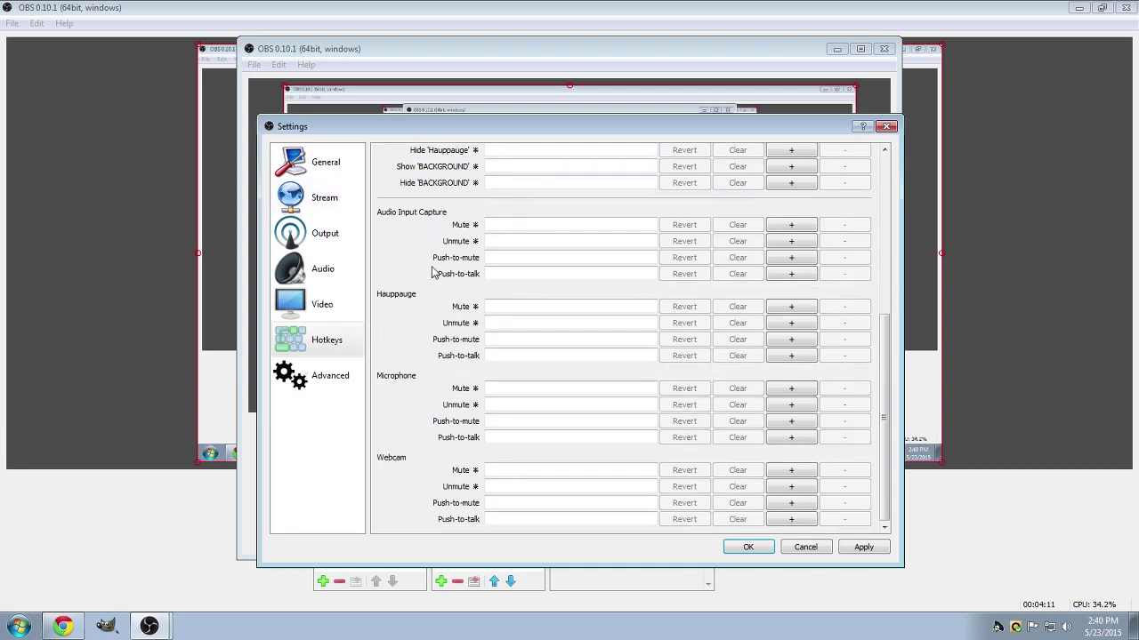
{"action": "left_click", "coordinate": [329, 381]}
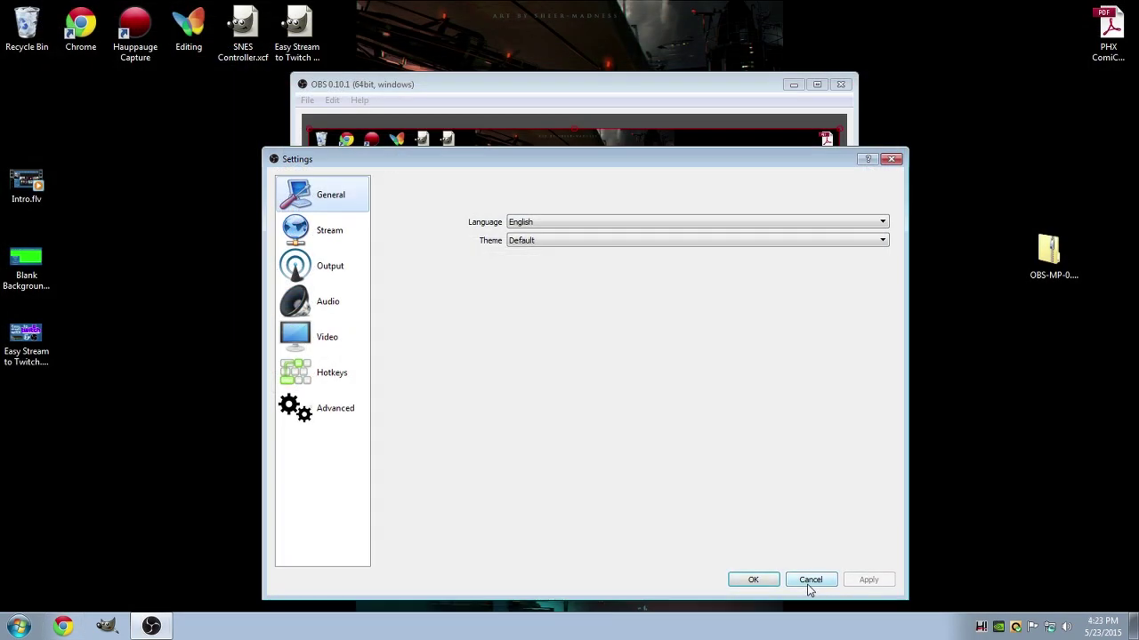
Cancel Settings, abandon a new scene, and list the source types to add to Computer.
{"action": "left_click", "coordinate": [810, 584]}
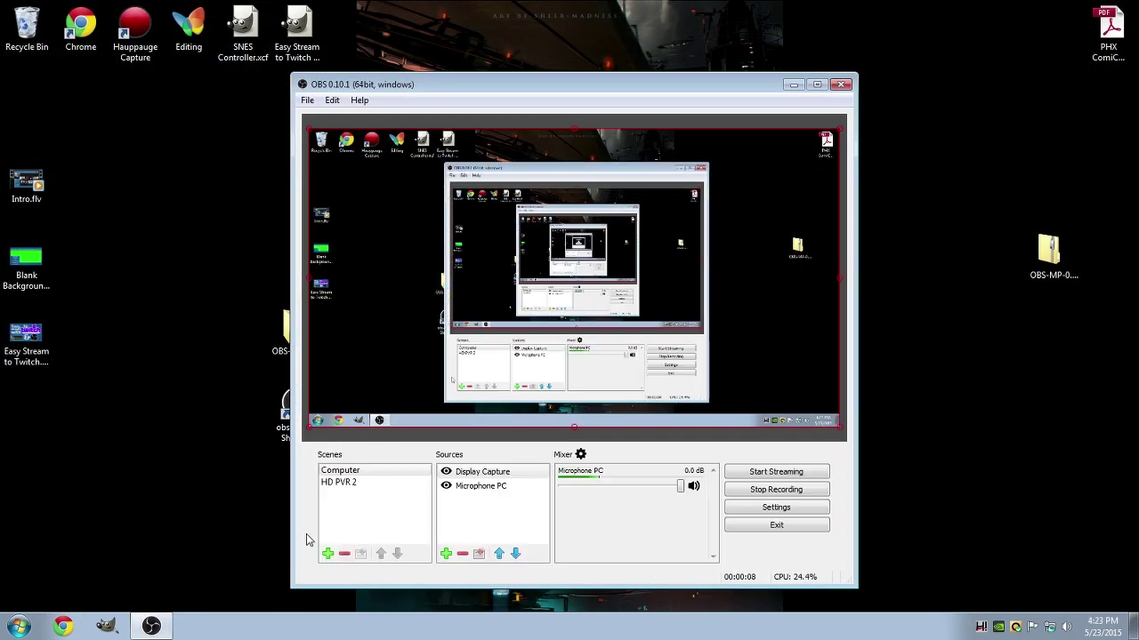
{"action": "left_click", "coordinate": [336, 518]}
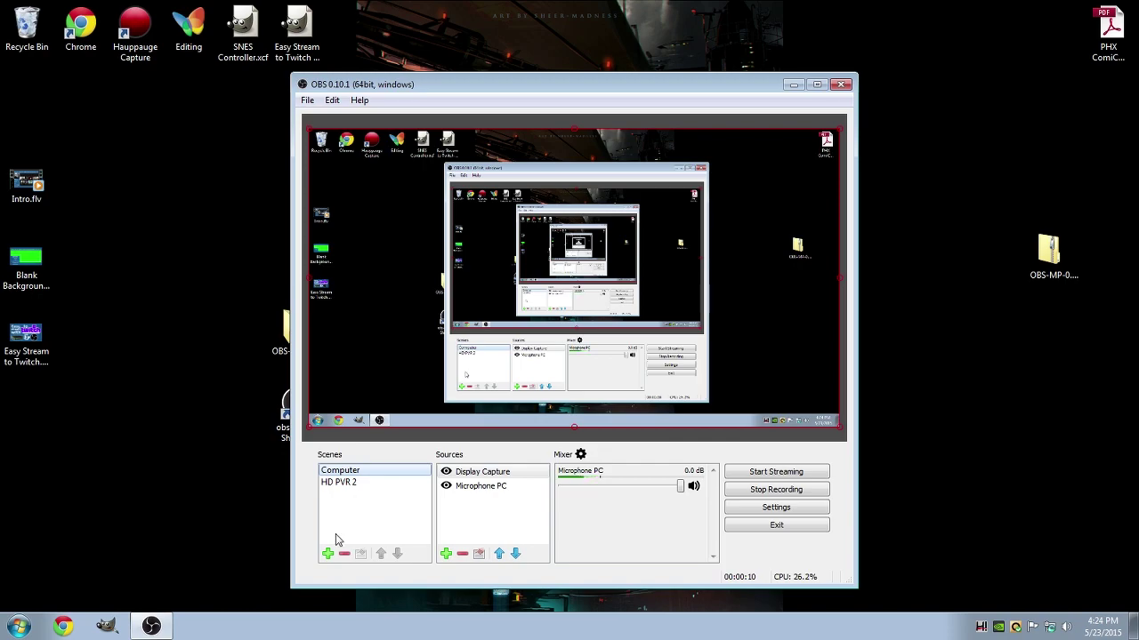
{"action": "left_click", "coordinate": [327, 553]}
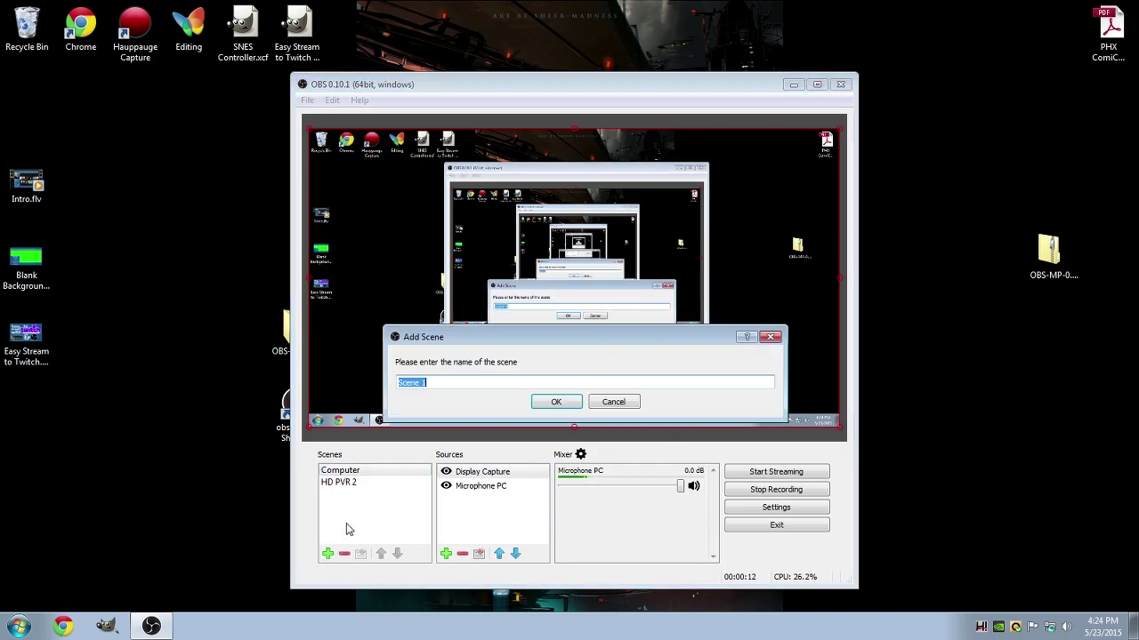
{"action": "type", "text": "Sce"}
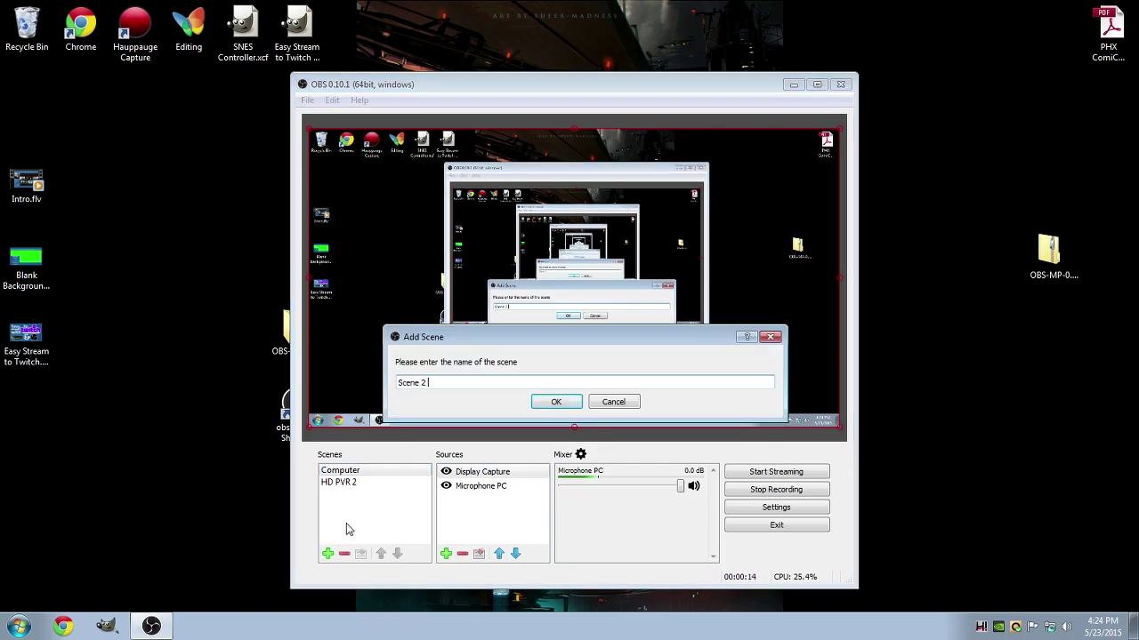
{"action": "left_click", "coordinate": [611, 402]}
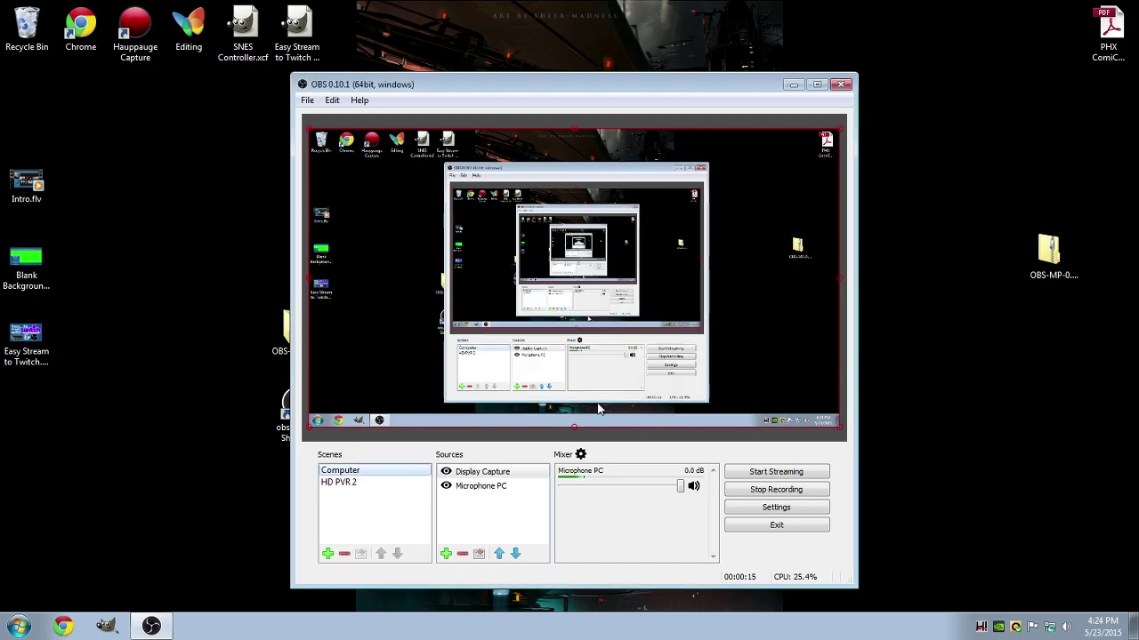
{"action": "right_click", "coordinate": [454, 516]}
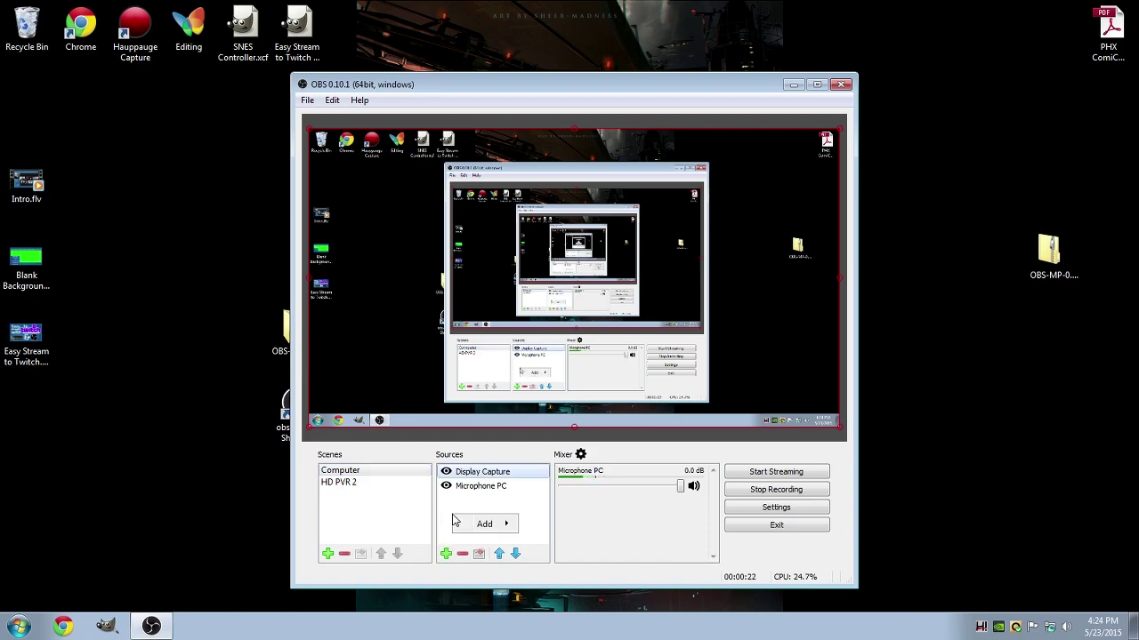
{"action": "mouse_move", "coordinate": [499, 526]}
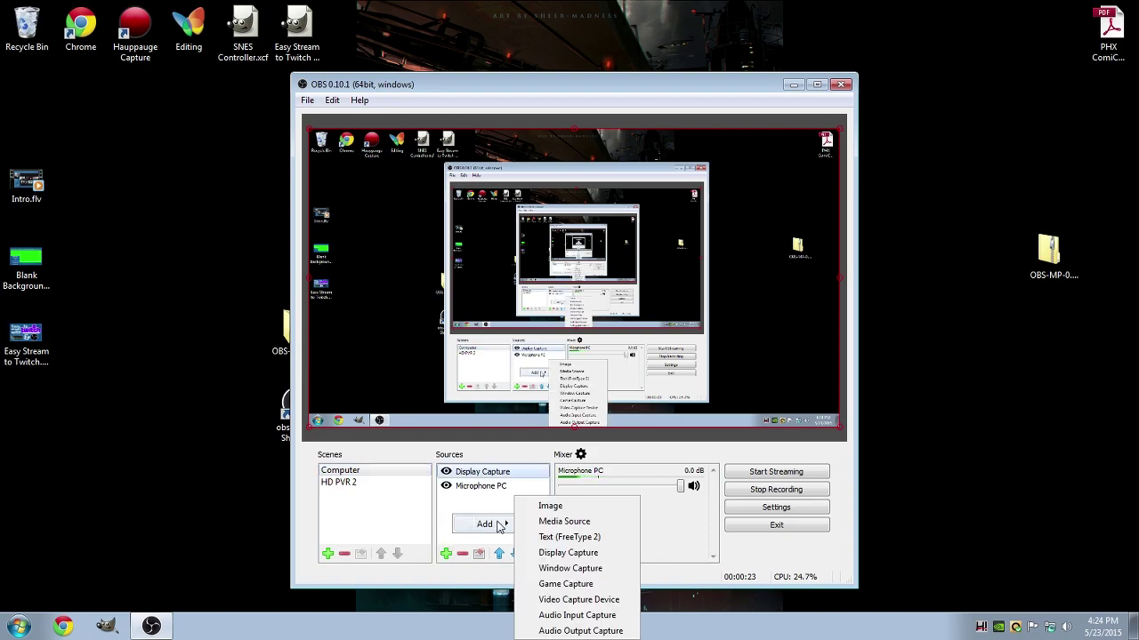
Add a Video Capture Device source named Webcam with custom 640x360 resolution.
{"action": "left_click", "coordinate": [531, 601]}
{"action": "type", "text": "We"}
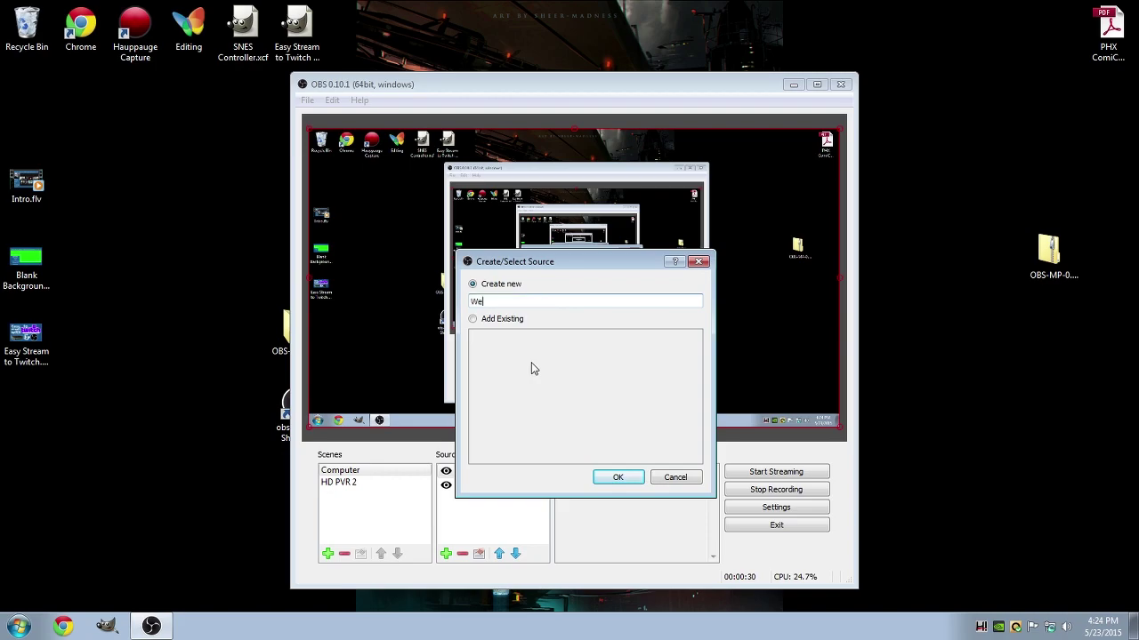
{"action": "type", "text": "bcam"}
{"action": "left_click", "coordinate": [618, 477]}
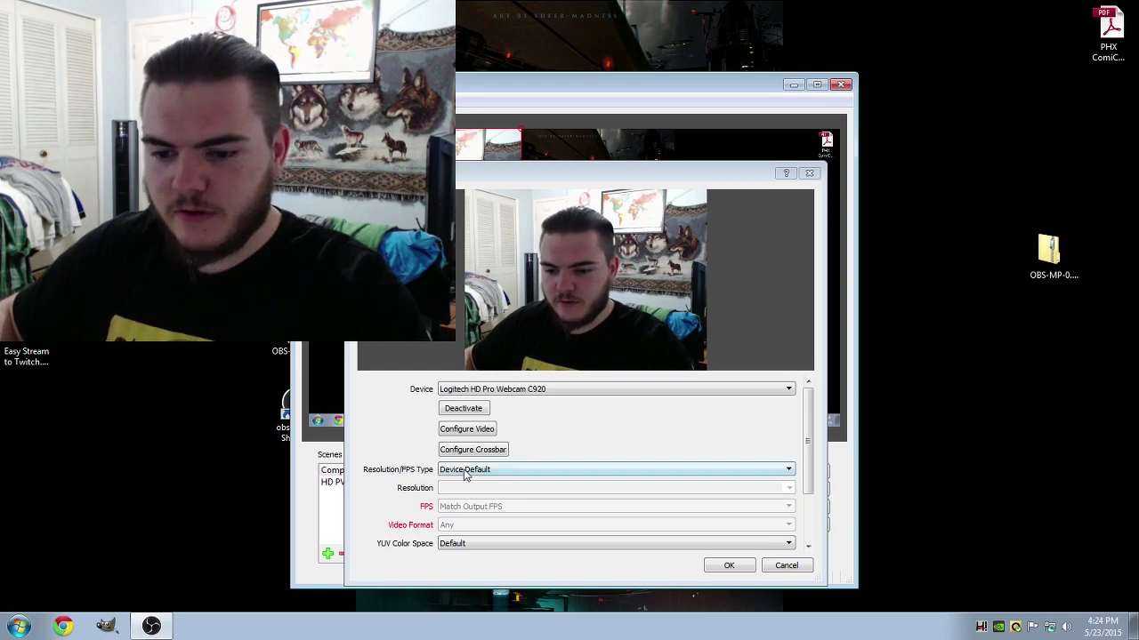
{"action": "left_click", "coordinate": [599, 469]}
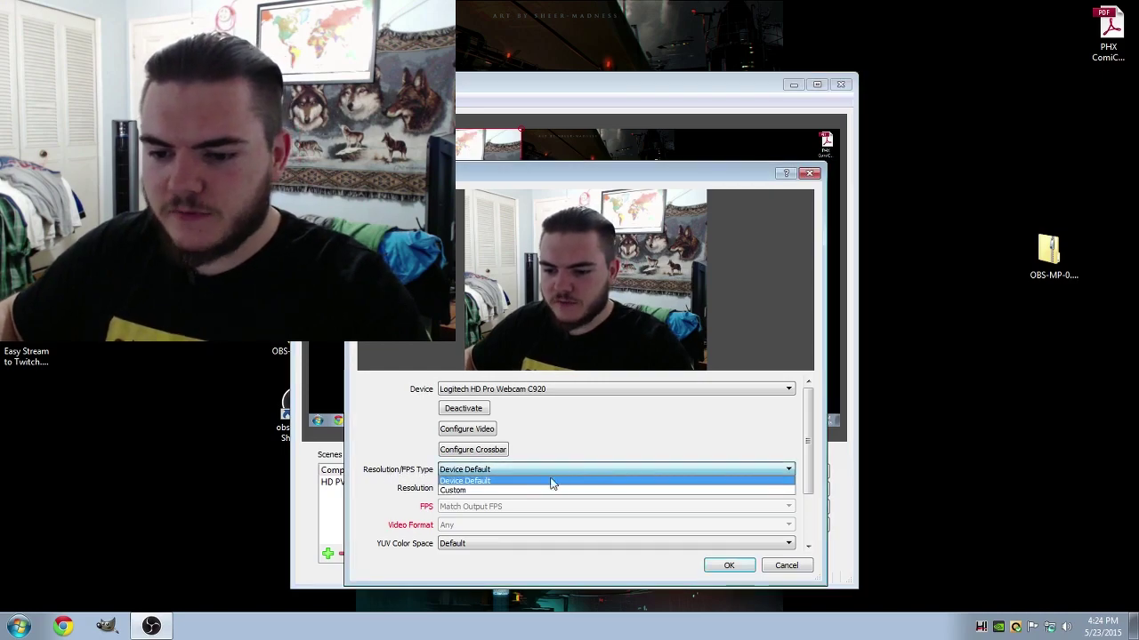
{"action": "left_click", "coordinate": [459, 490]}
{"action": "left_click", "coordinate": [788, 488]}
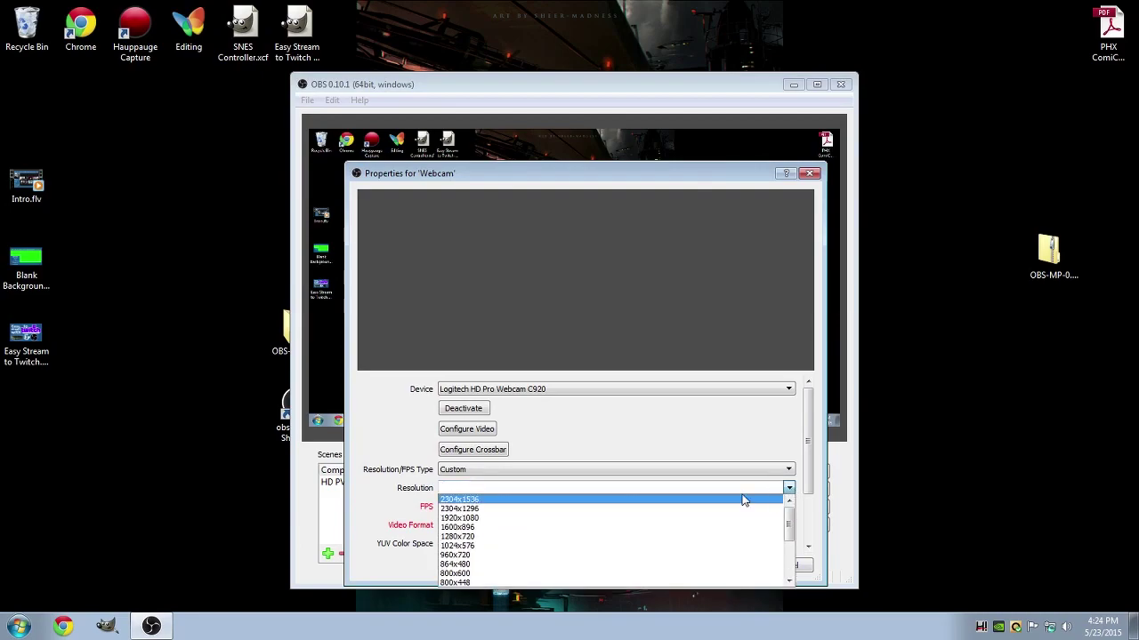
{"action": "scroll", "coordinate": [471, 543], "scroll_direction": "down", "scroll_amount": 3}
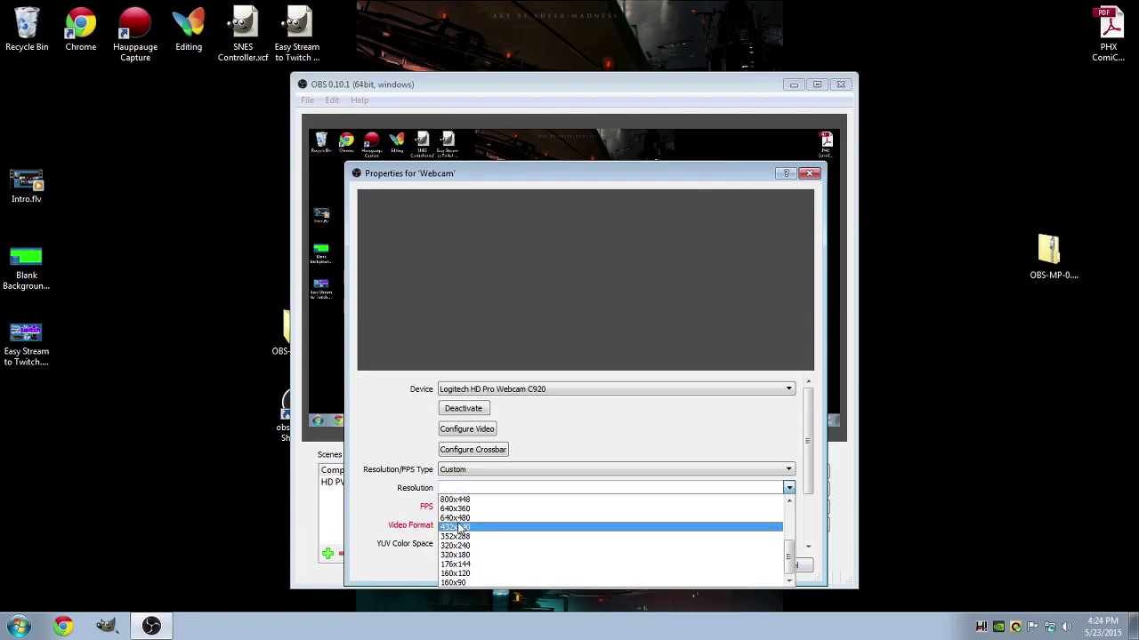
{"action": "left_click", "coordinate": [457, 510]}
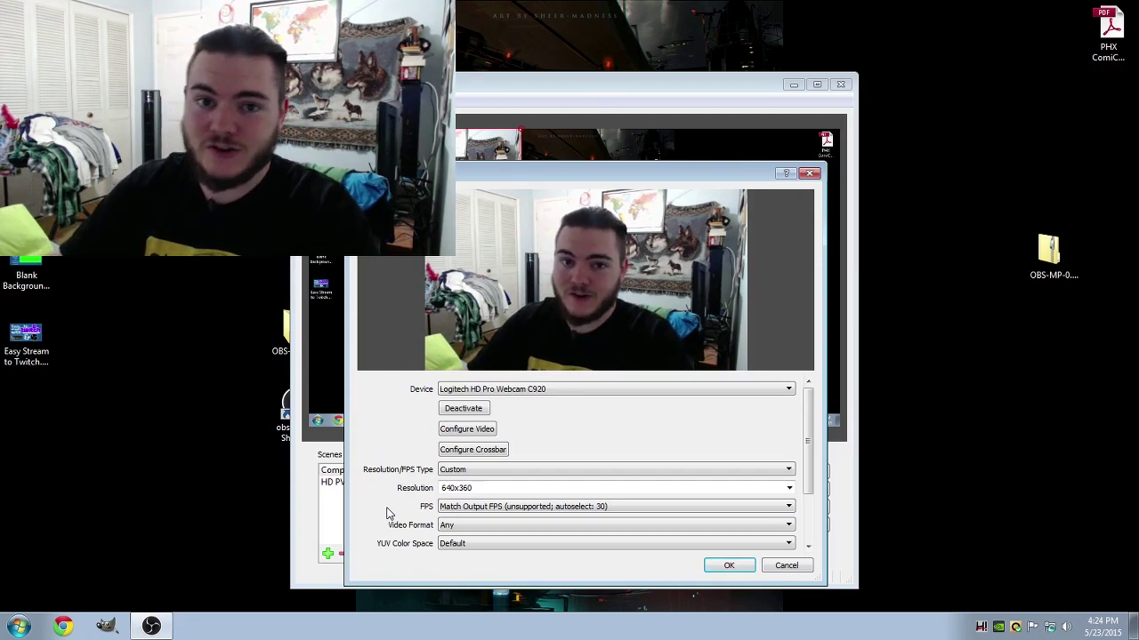
Keep video format Any and YUV color space Default, confirm, and snap OBS right.
{"action": "left_click", "coordinate": [460, 525]}
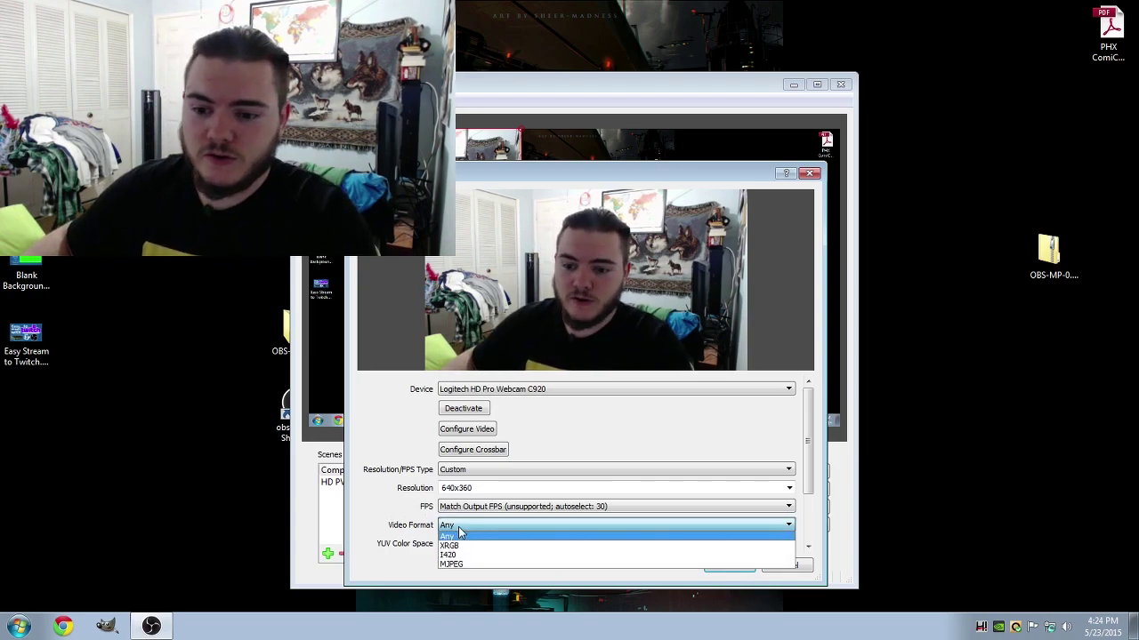
{"action": "left_click", "coordinate": [460, 536]}
{"action": "left_click", "coordinate": [485, 544]}
{"action": "left_click", "coordinate": [485, 556]}
{"action": "left_click", "coordinate": [731, 570]}
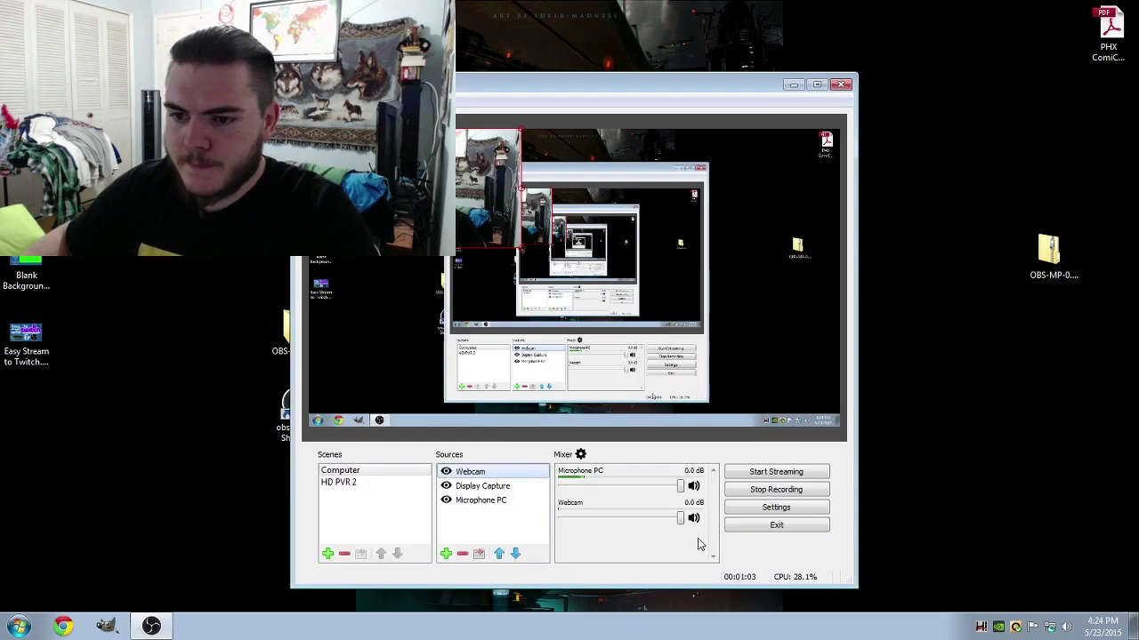
{"action": "left_click_drag", "start_coordinate": [589, 89], "coordinate": [1138, 89]}
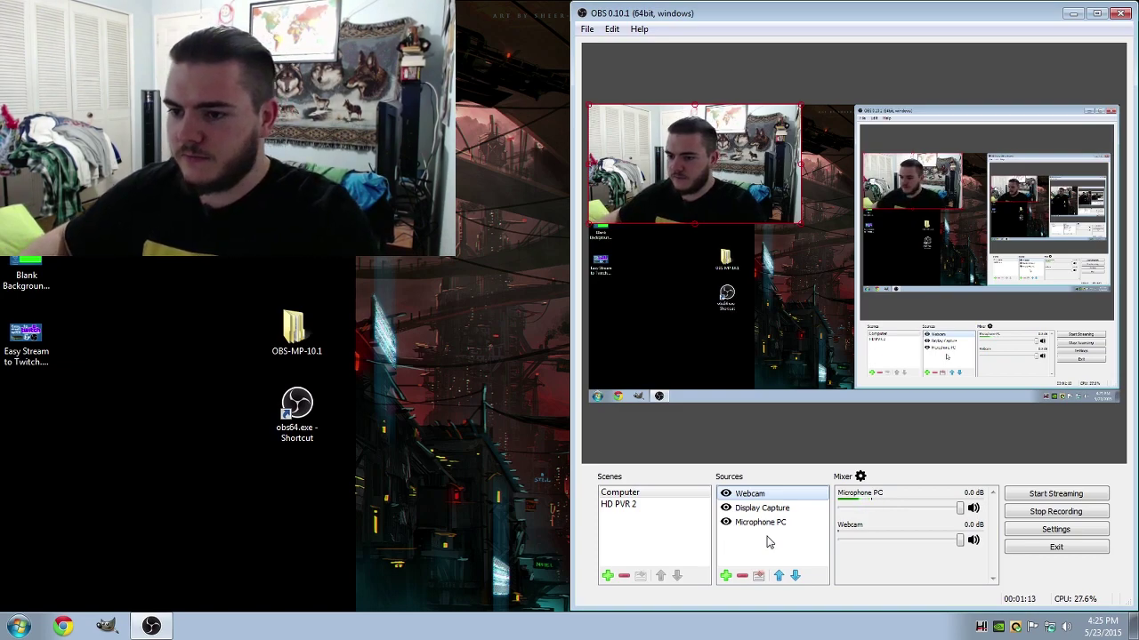
Add a new video capture device source named 'Hauppauge'.
{"action": "left_click", "coordinate": [726, 576]}
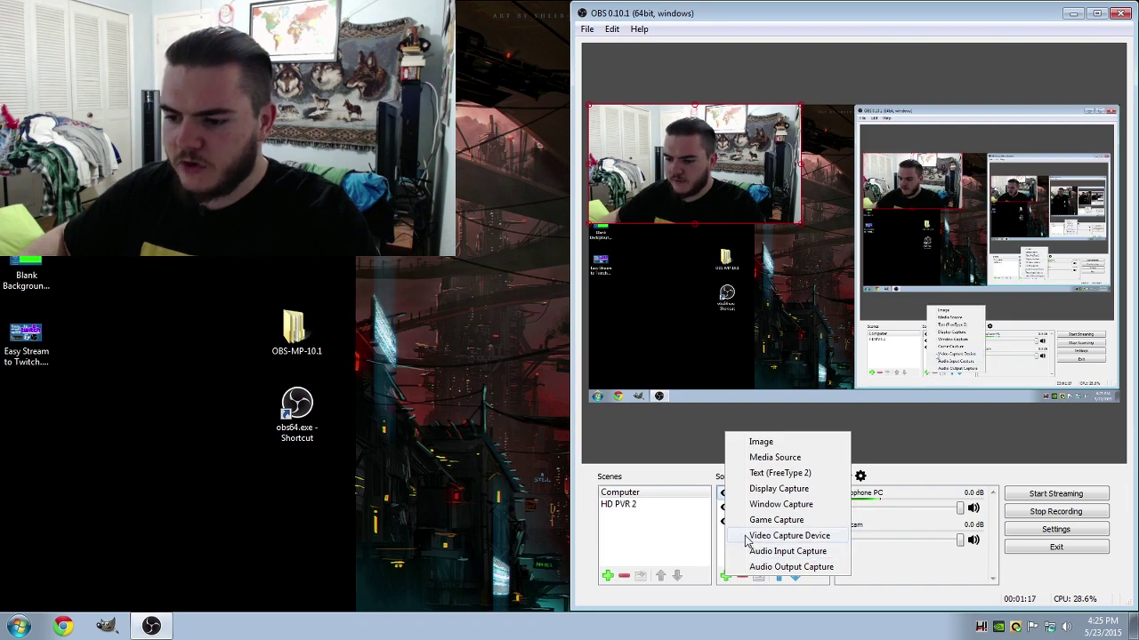
{"action": "left_click", "coordinate": [746, 536]}
{"action": "type", "text": "Hauppauge"}
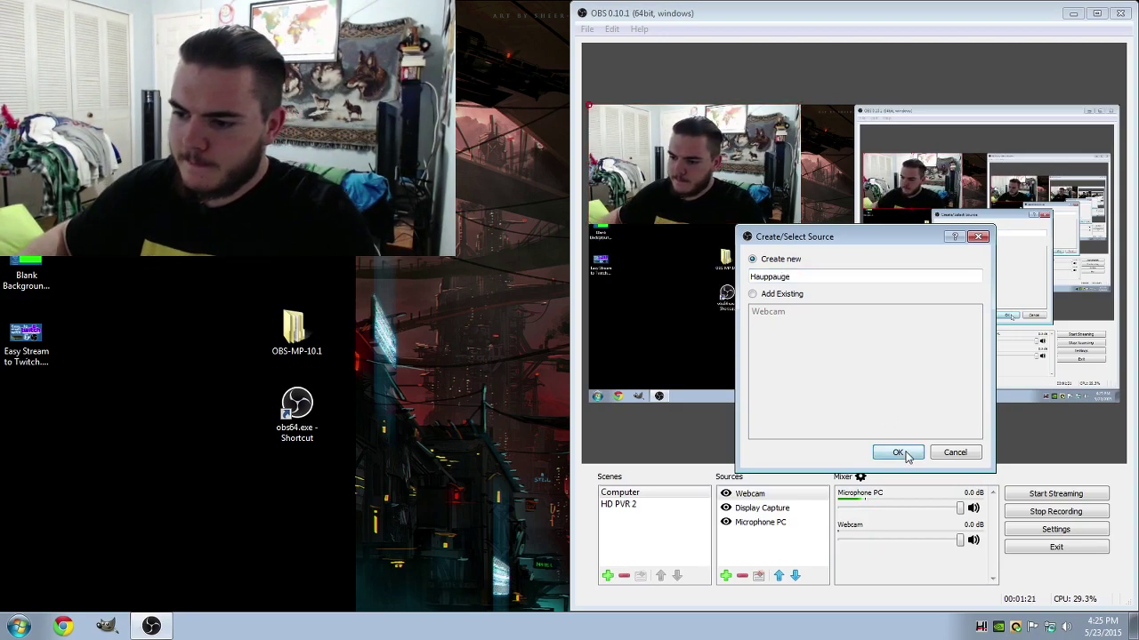
{"action": "left_click", "coordinate": [898, 453]}
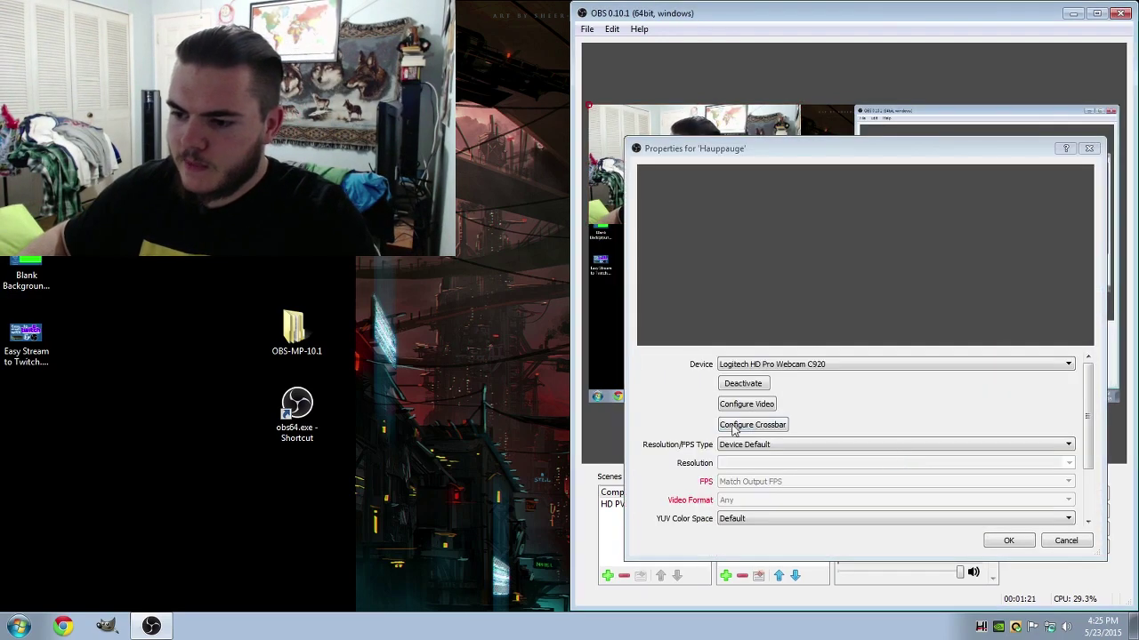
Set the Hauppauge source's device to Hauppauge Siena Video Capture, then review and confirm its properties.
{"action": "left_click", "coordinate": [776, 366]}
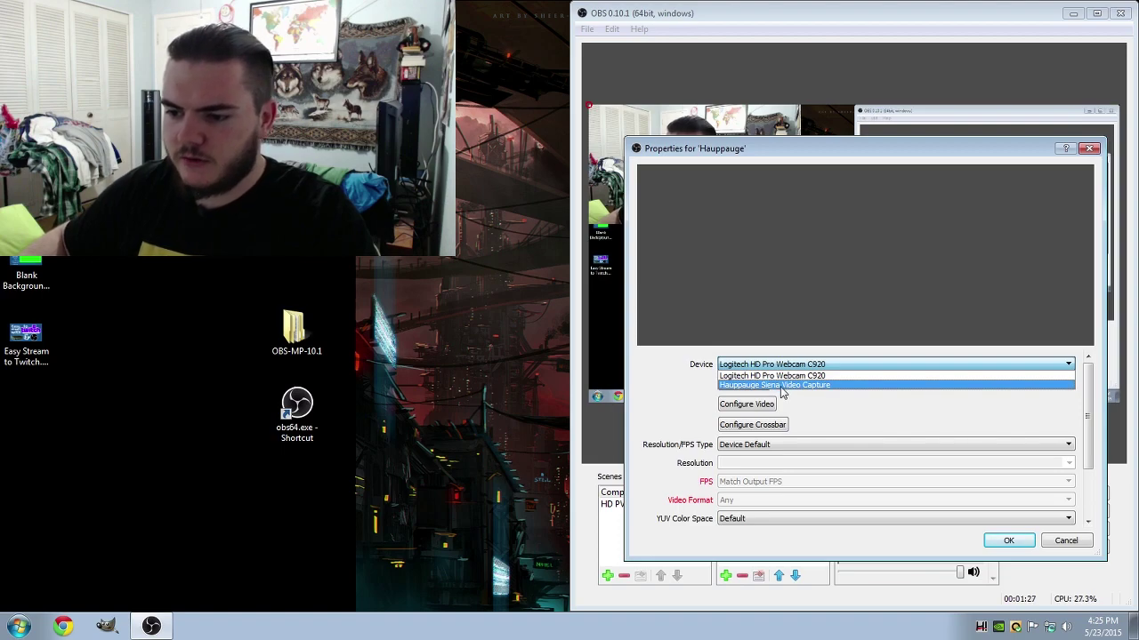
{"action": "left_click", "coordinate": [780, 386]}
{"action": "left_click", "coordinate": [1008, 541]}
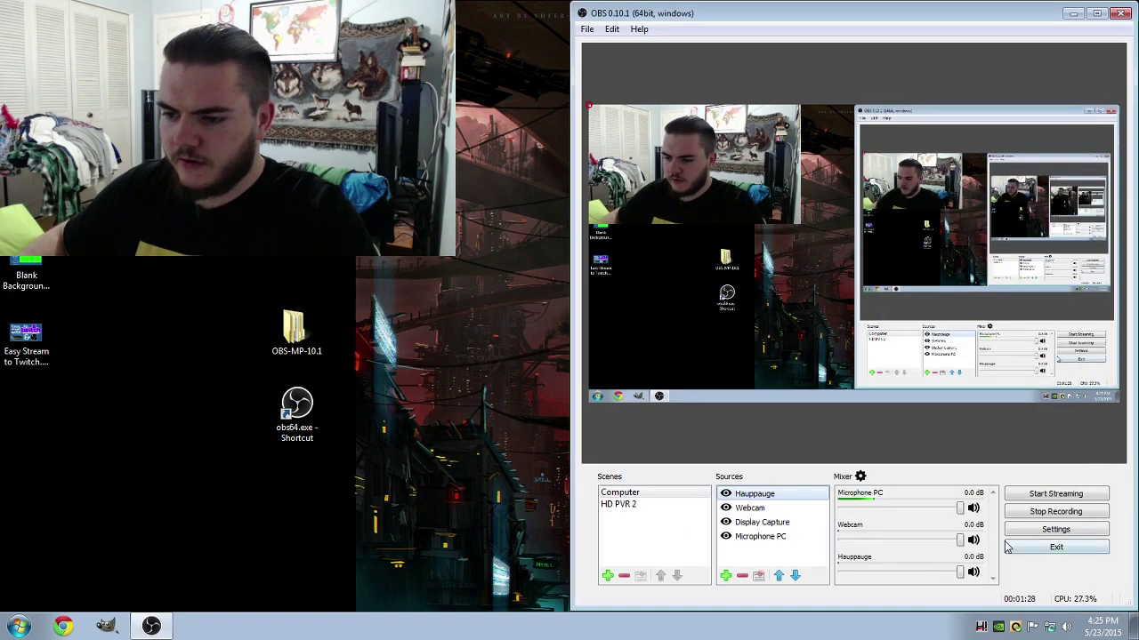
{"action": "double_click", "coordinate": [749, 495]}
{"action": "left_click", "coordinate": [1009, 542]}
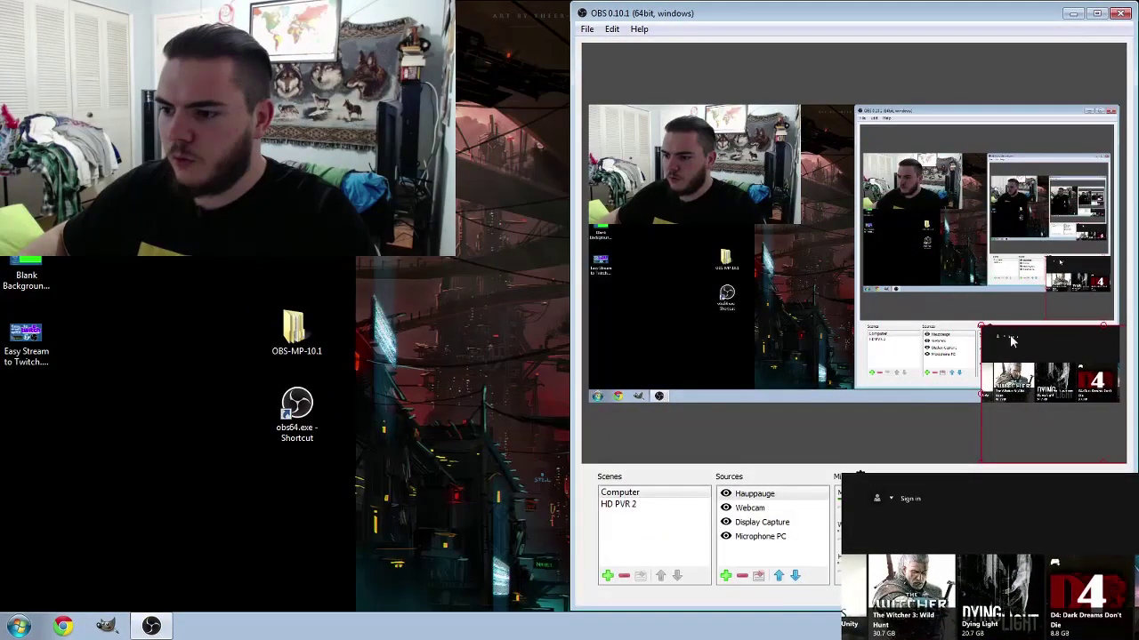
Move the Xbox app window to the lower-left desktop and shift the game selection up a row.
{"action": "left_click_drag", "start_coordinate": [906, 508], "coordinate": [65, 379]}
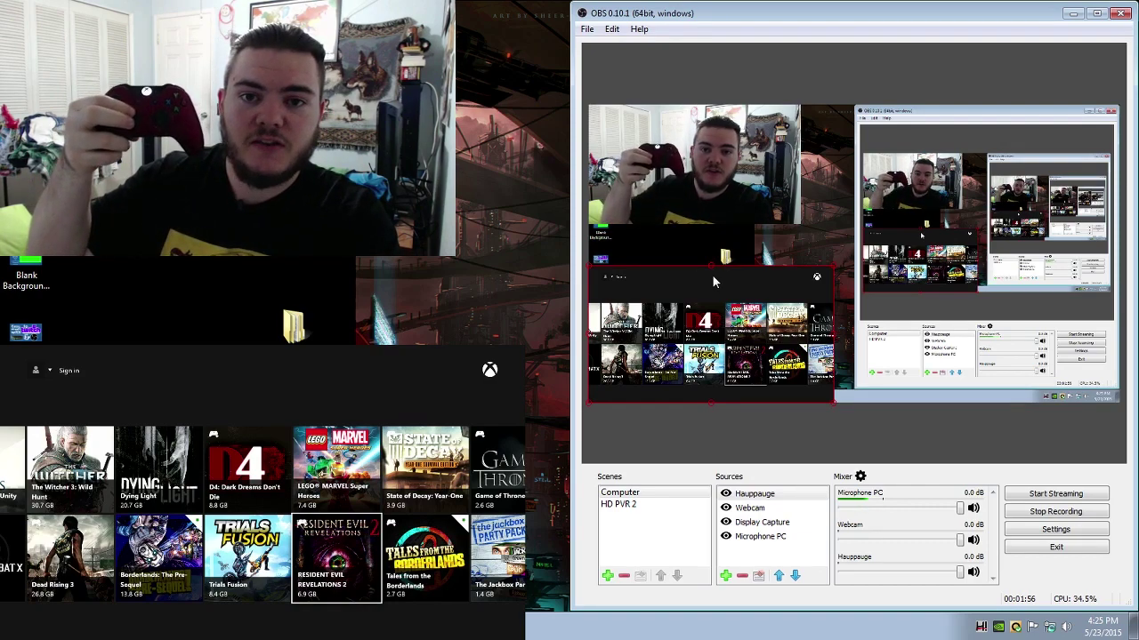
{"action": "key", "text": "Up"}
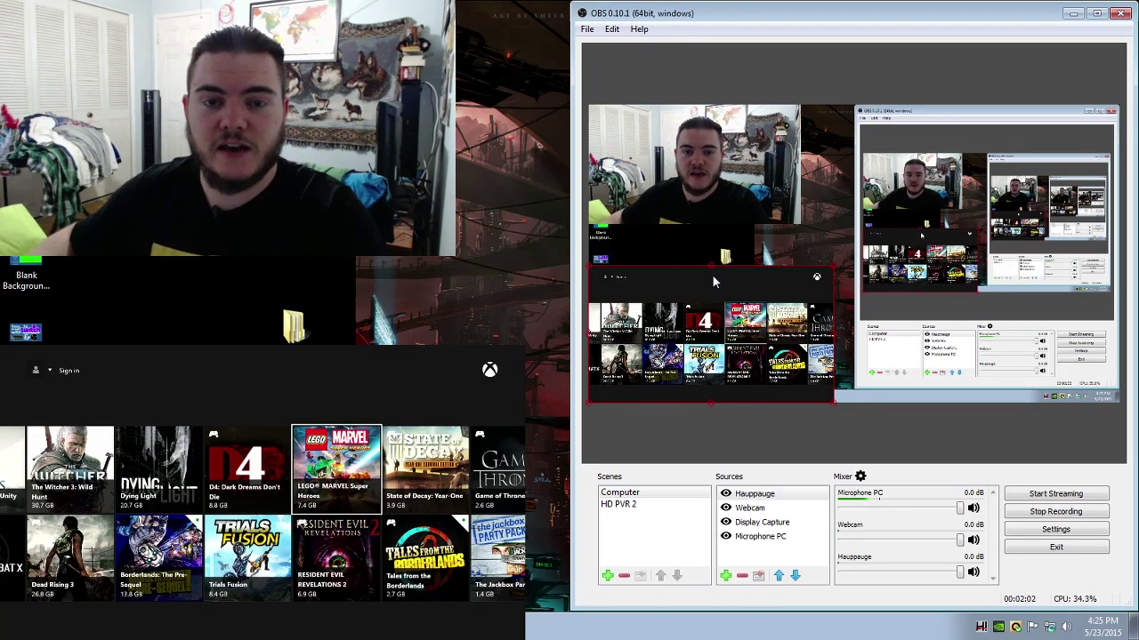
Add a Video Delay (Async) filter to the Webcam source and select its delay value for 1250 ms.
{"action": "left_click", "coordinate": [750, 508]}
{"action": "right_click", "coordinate": [750, 508]}
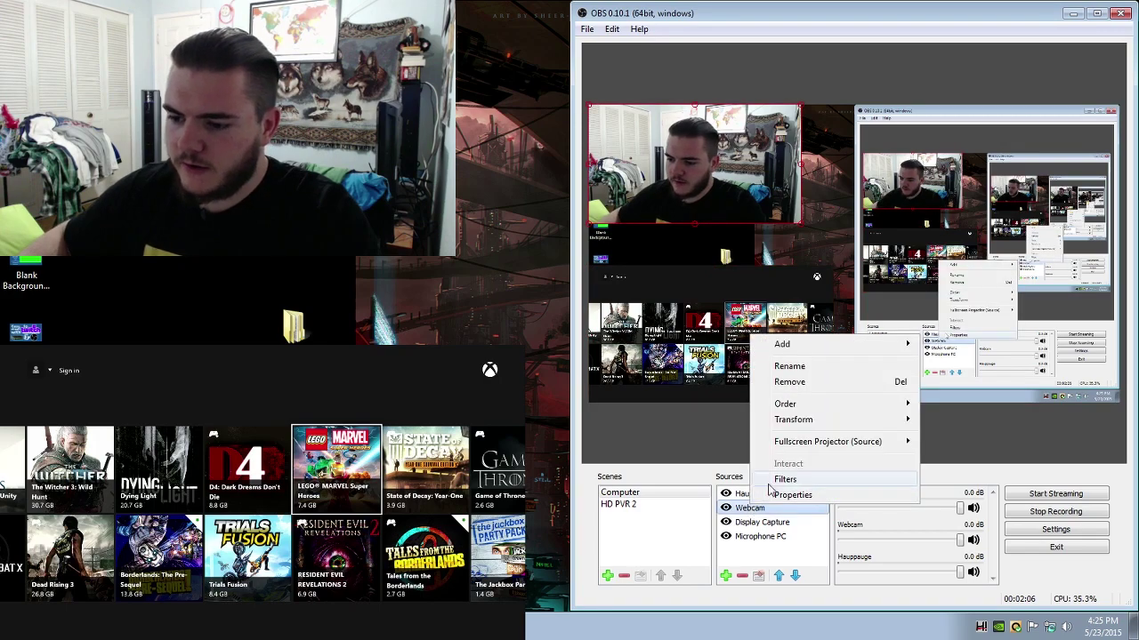
{"action": "left_click", "coordinate": [774, 479]}
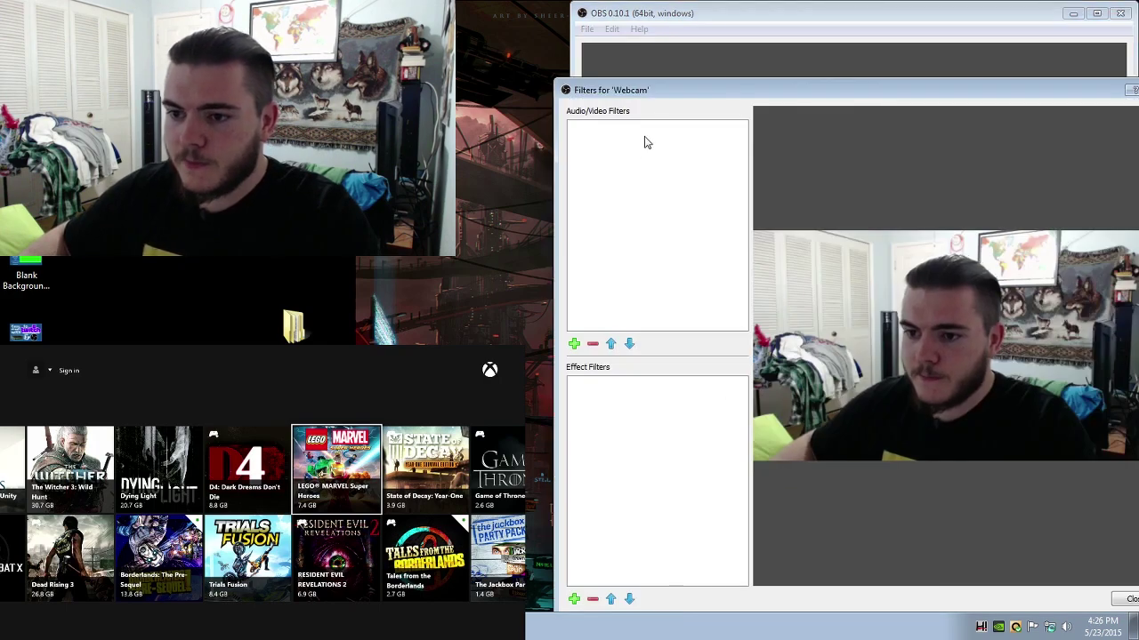
{"action": "right_click", "coordinate": [610, 185]}
{"action": "mouse_move", "coordinate": [631, 190]}
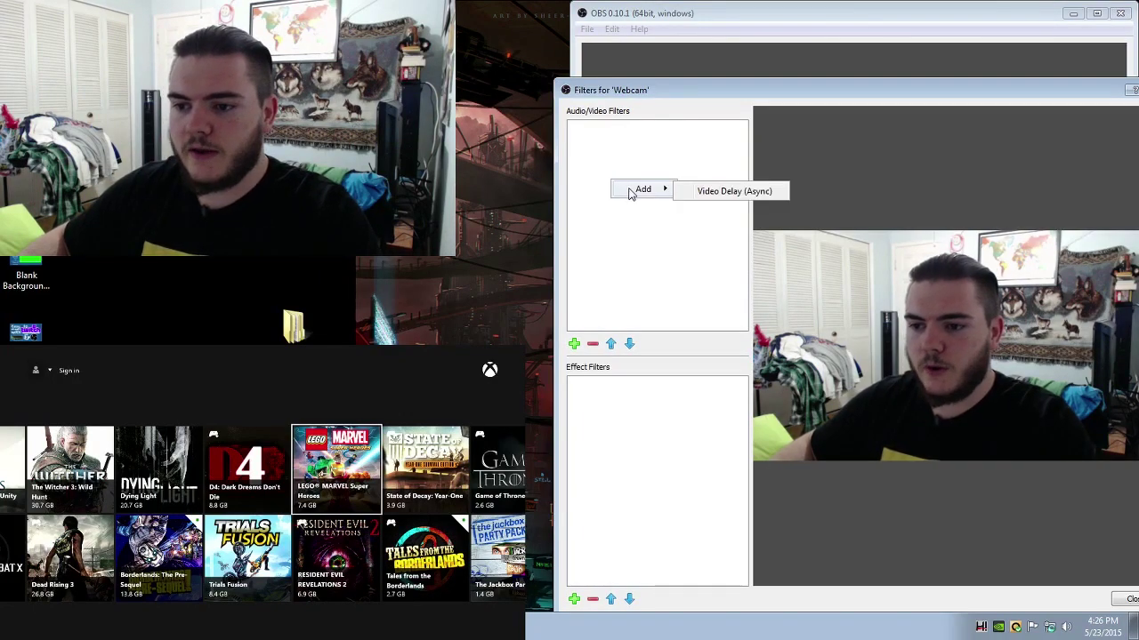
{"action": "left_click", "coordinate": [702, 192]}
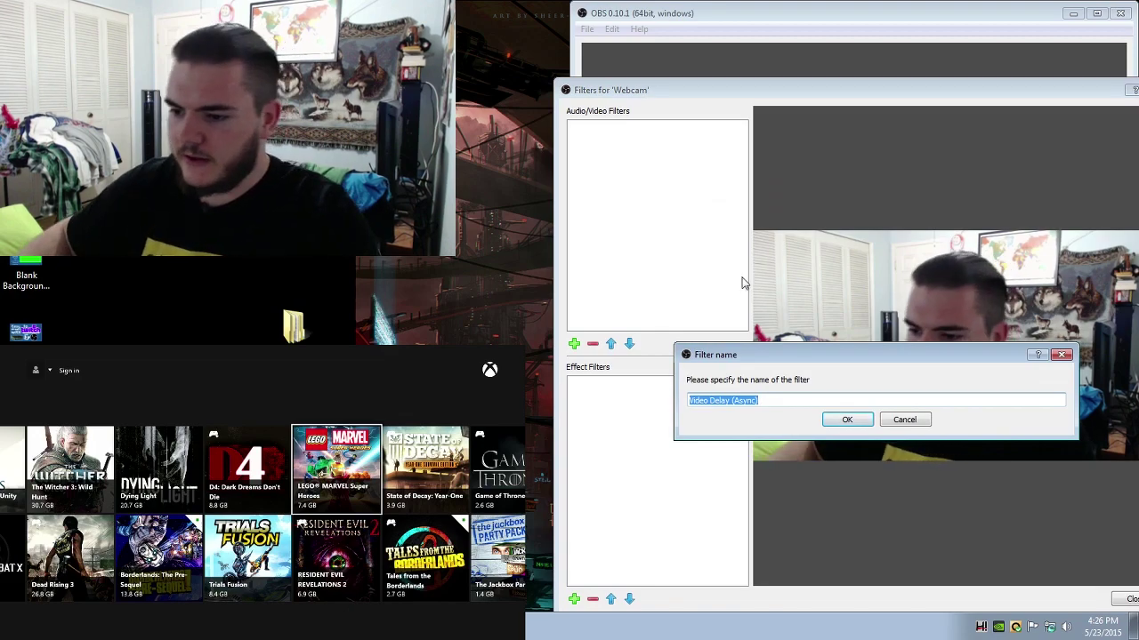
{"action": "left_click", "coordinate": [832, 423]}
{"action": "double_click", "coordinate": [867, 422]}
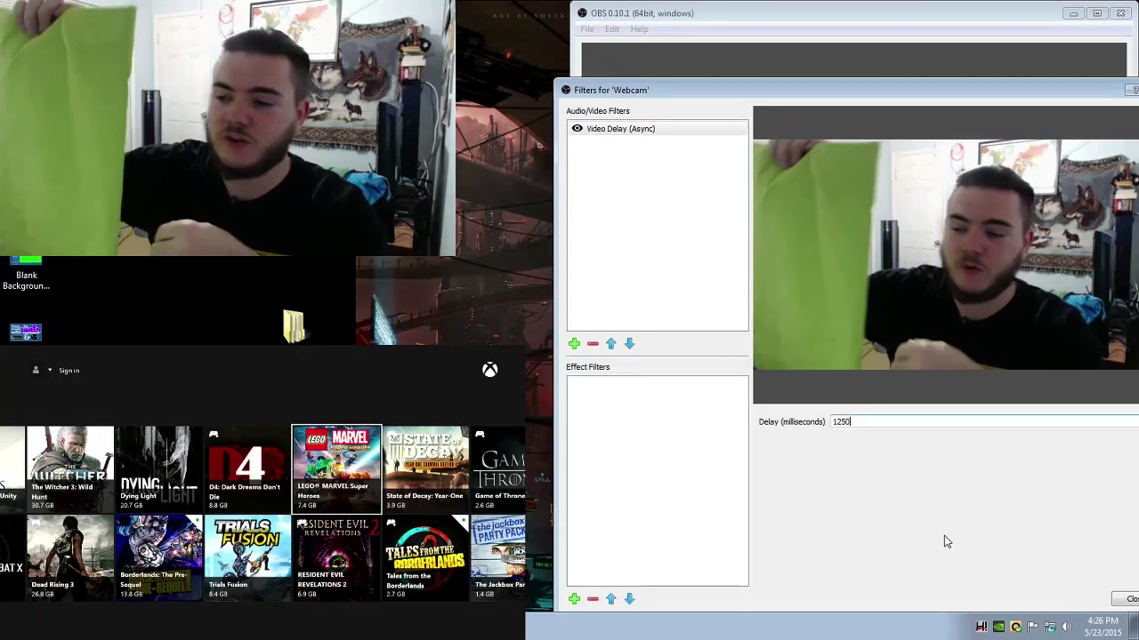
Add a Chroma Key effect filter with its default name to the Webcam.
{"action": "left_click", "coordinate": [620, 397]}
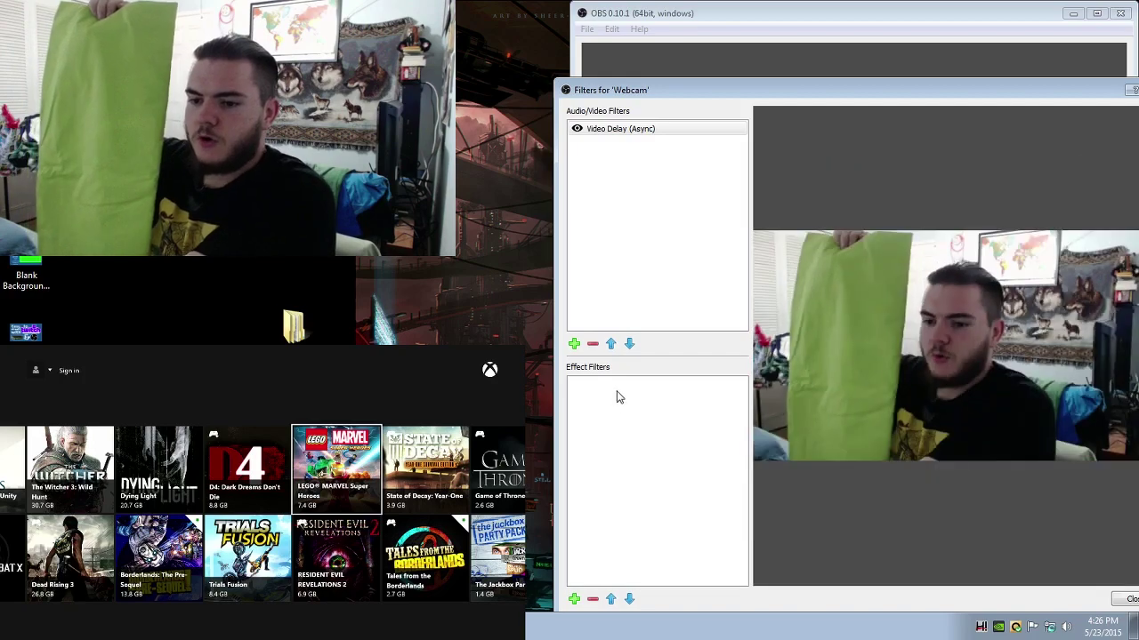
{"action": "right_click", "coordinate": [605, 394]}
{"action": "mouse_move", "coordinate": [636, 400]}
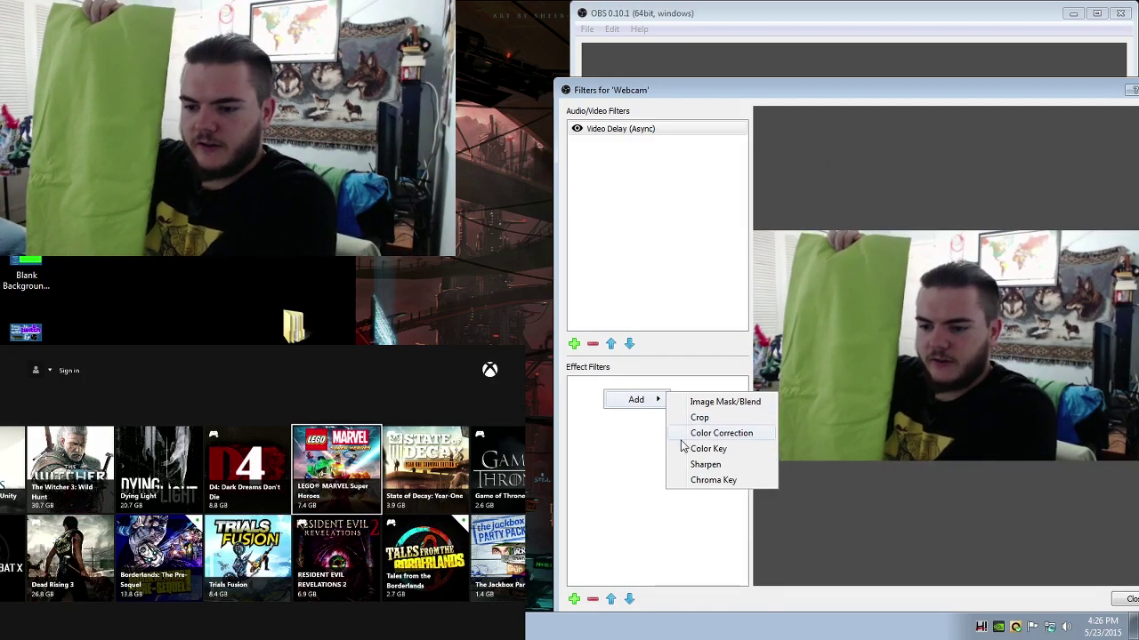
{"action": "left_click", "coordinate": [703, 479]}
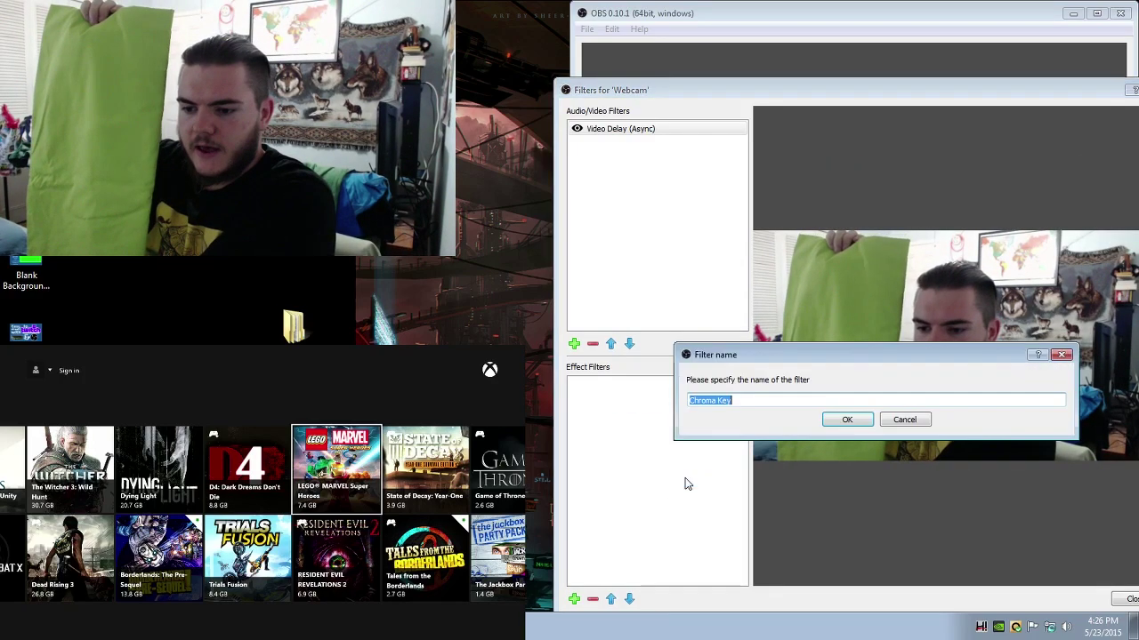
{"action": "left_click", "coordinate": [847, 422]}
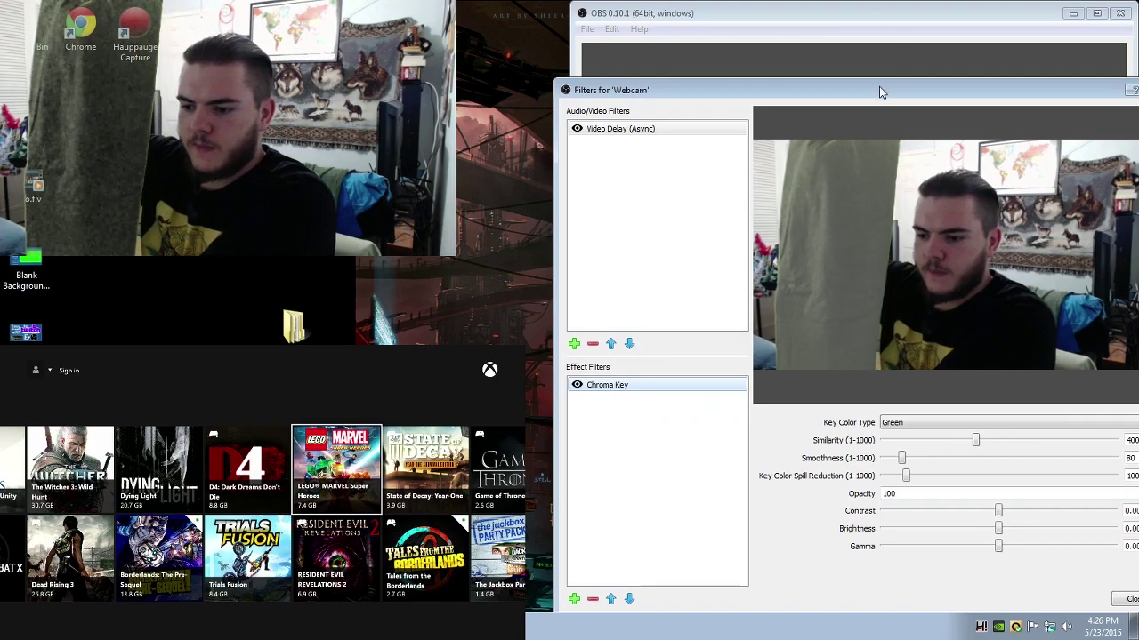
{"action": "left_click_drag", "start_coordinate": [879, 86], "coordinate": [841, 68]}
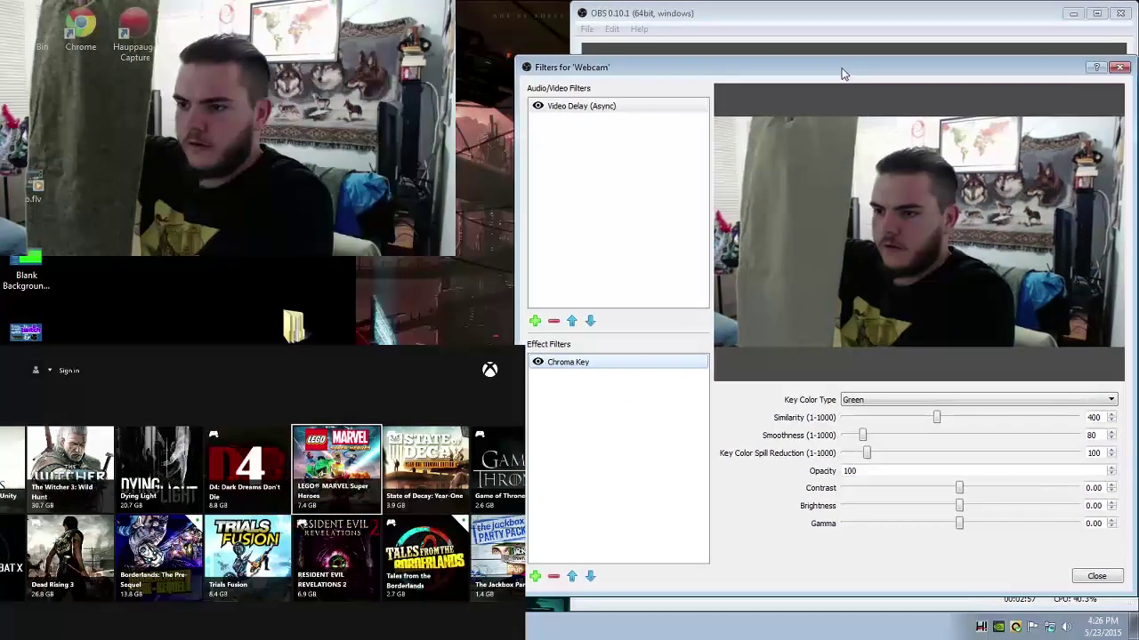
Adjust the Chroma Key Similarity to 425 and close the Webcam filters window.
{"action": "left_click", "coordinate": [1110, 422]}
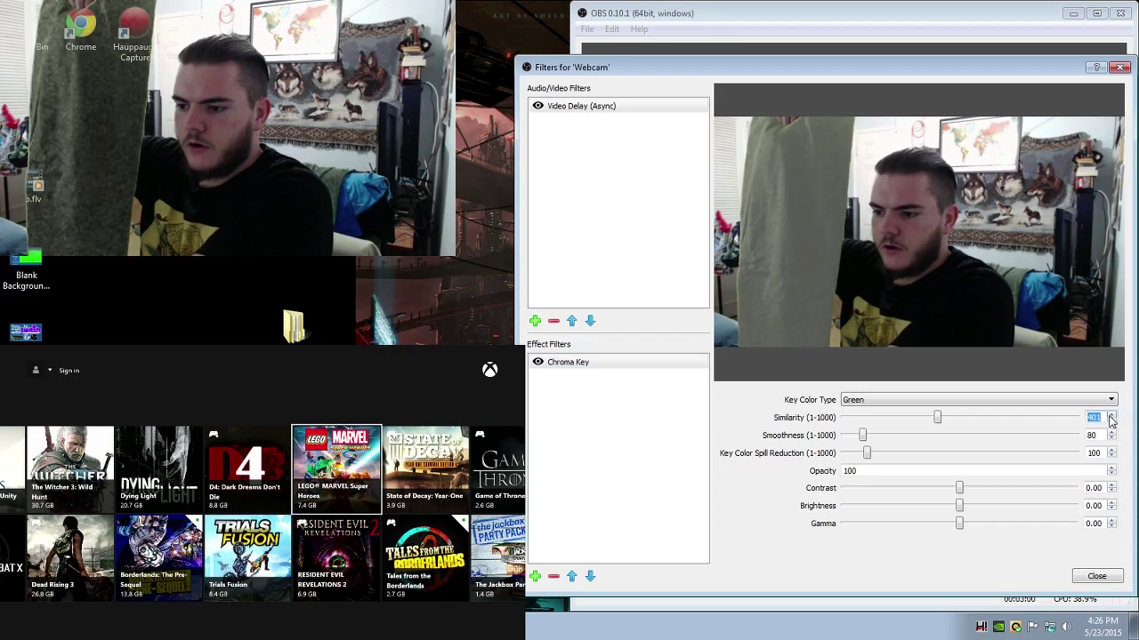
{"action": "left_click", "coordinate": [1110, 422]}
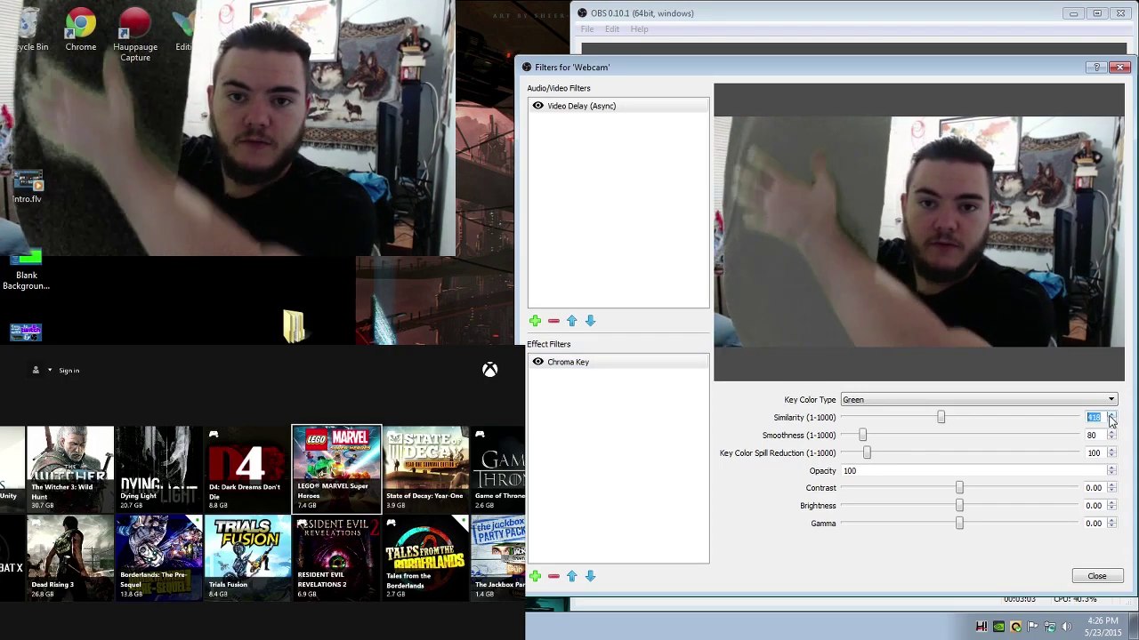
{"action": "left_click", "coordinate": [1111, 421]}
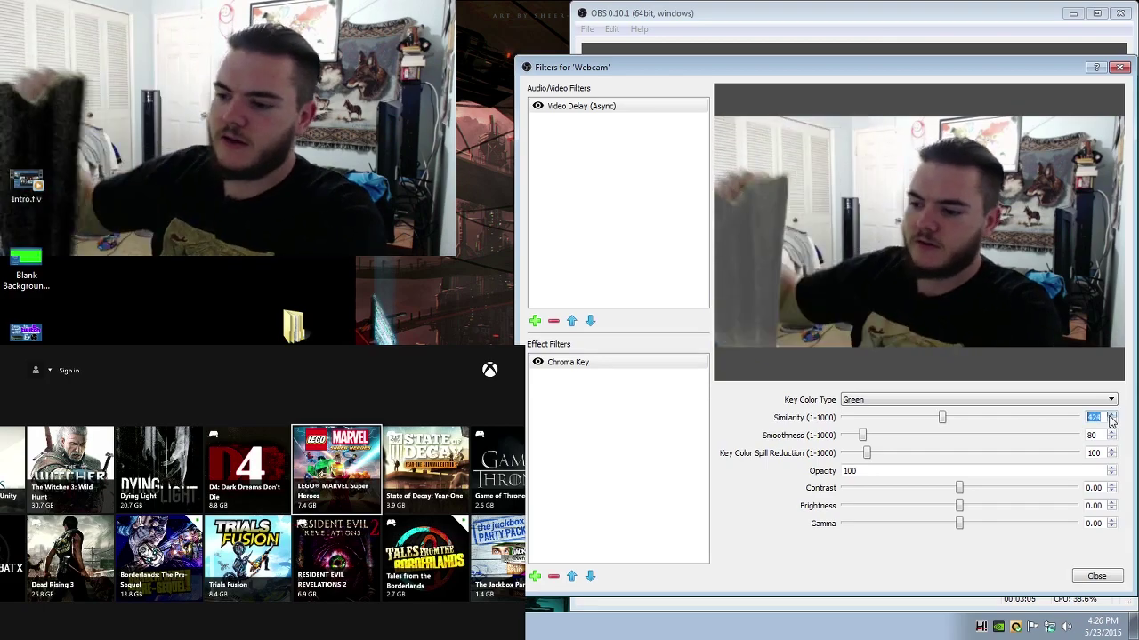
{"action": "left_click", "coordinate": [1110, 421]}
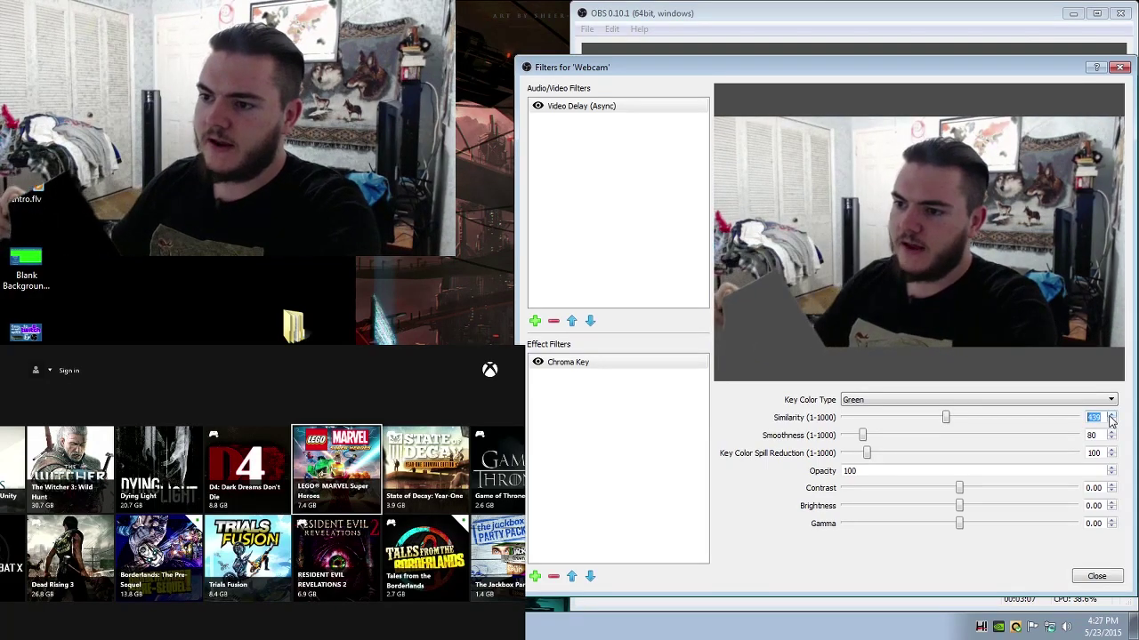
{"action": "left_click", "coordinate": [1110, 422]}
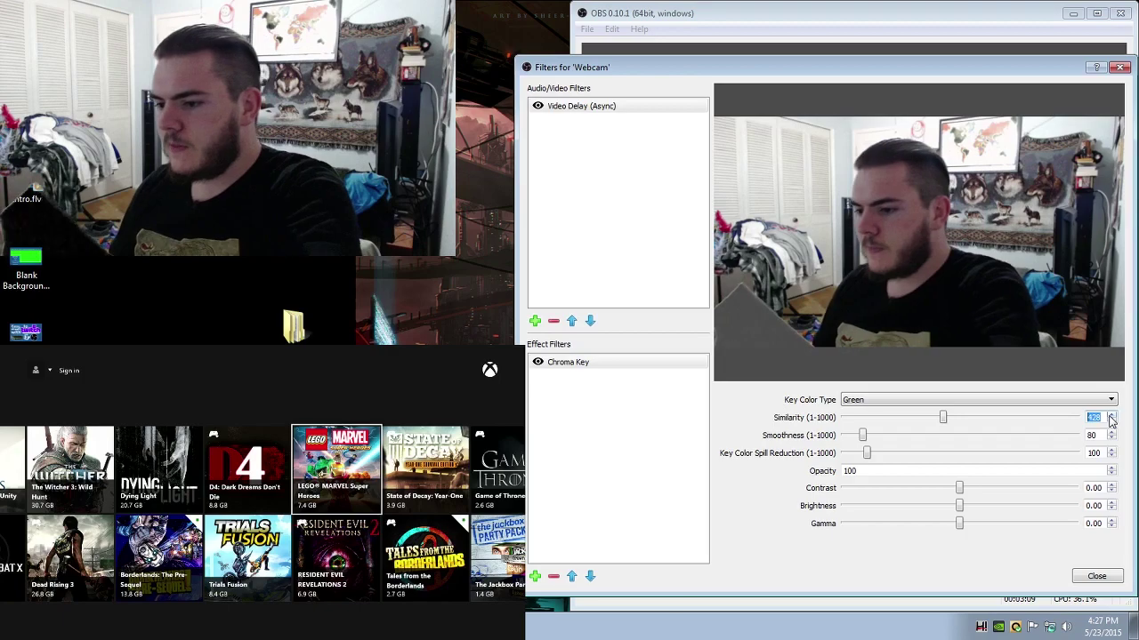
{"action": "left_click", "coordinate": [1111, 422]}
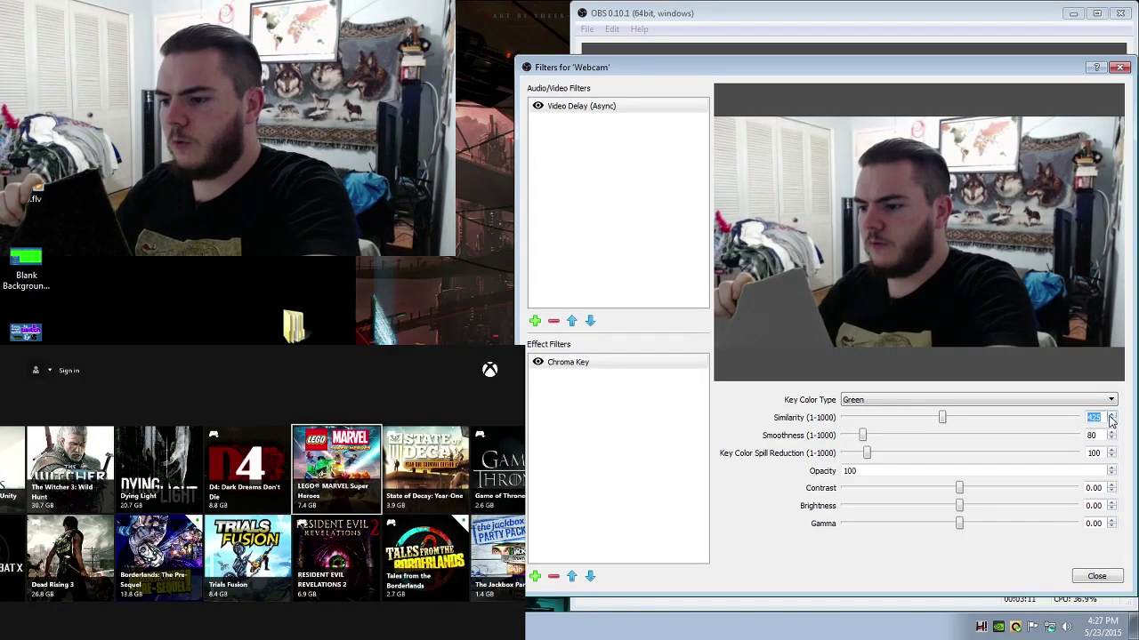
{"action": "left_click", "coordinate": [1097, 576]}
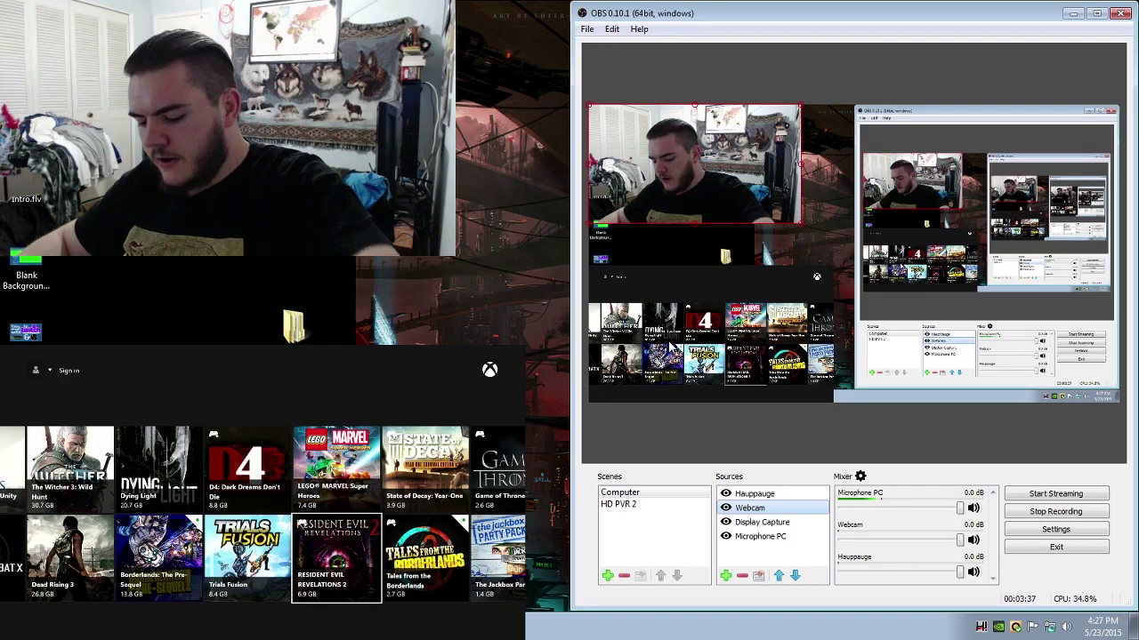
Bring up Advanced Audio Properties and position its window fully in view for Microphone PC's sync offset.
{"action": "left_click", "coordinate": [612, 29]}
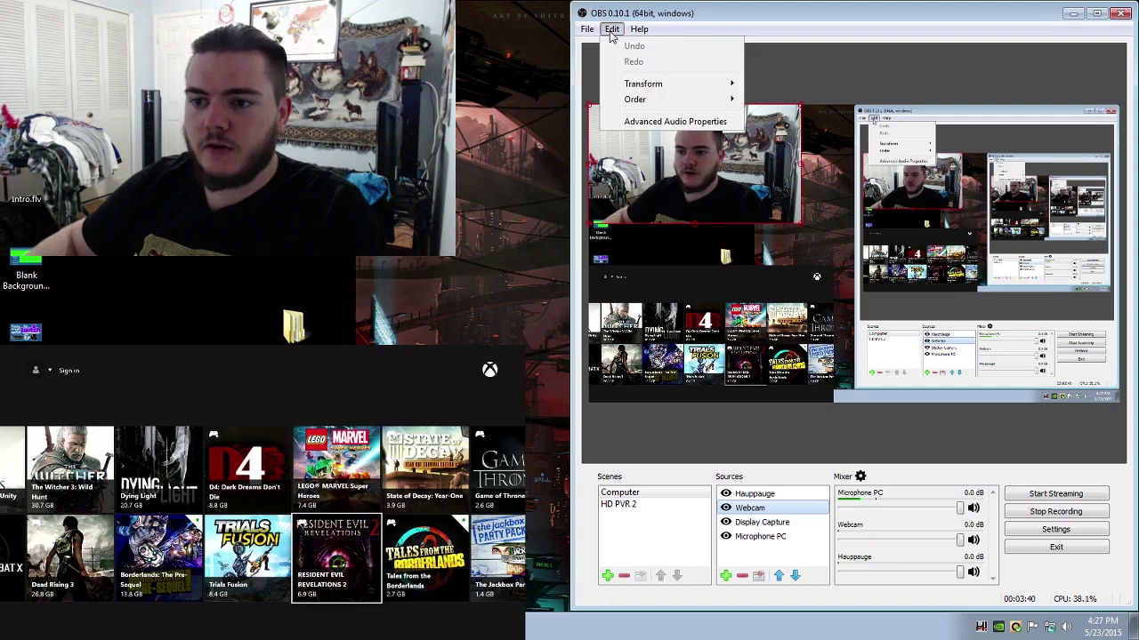
{"action": "left_click", "coordinate": [638, 129]}
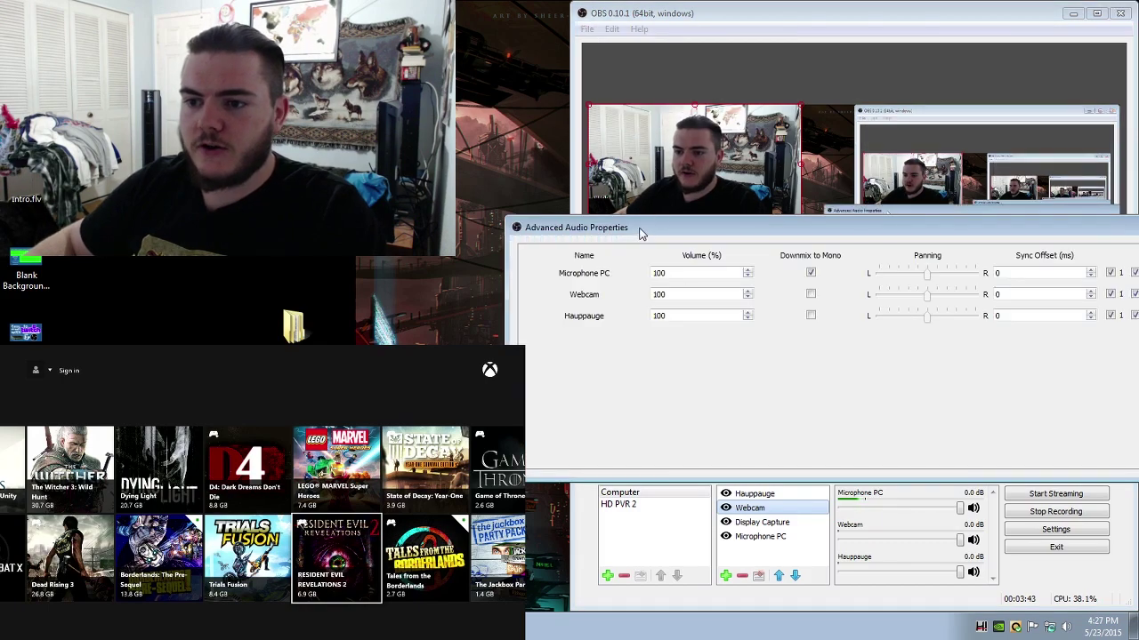
{"action": "left_click_drag", "start_coordinate": [634, 226], "coordinate": [614, 190]}
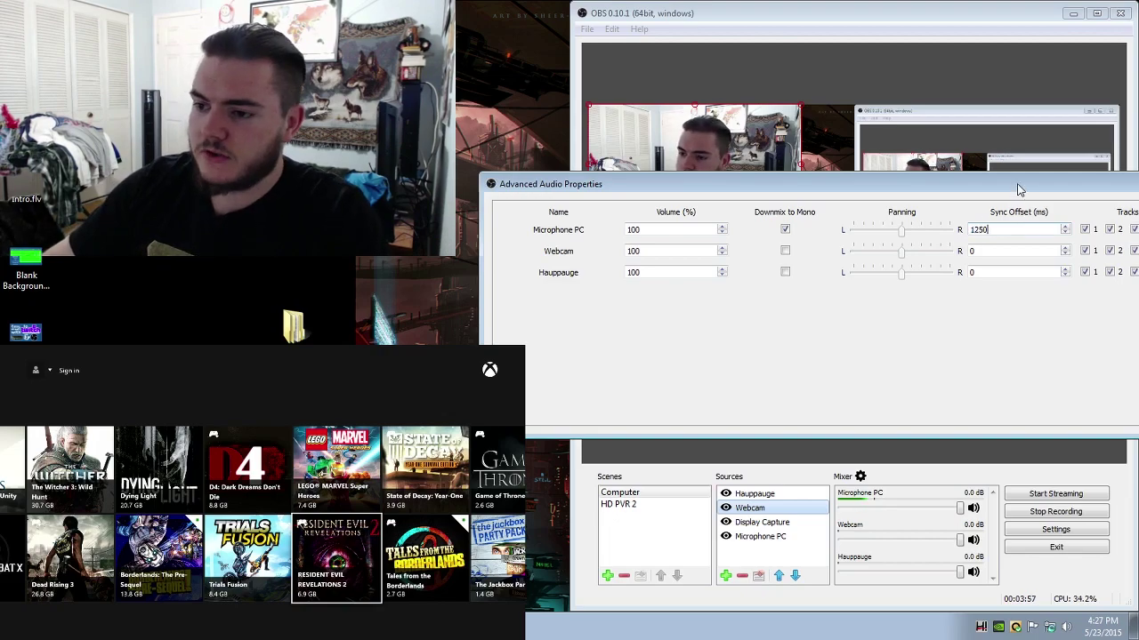
{"action": "left_click_drag", "start_coordinate": [1020, 188], "coordinate": [890, 195]}
Close the Advanced Audio Properties window.
{"action": "left_click", "coordinate": [1016, 192]}
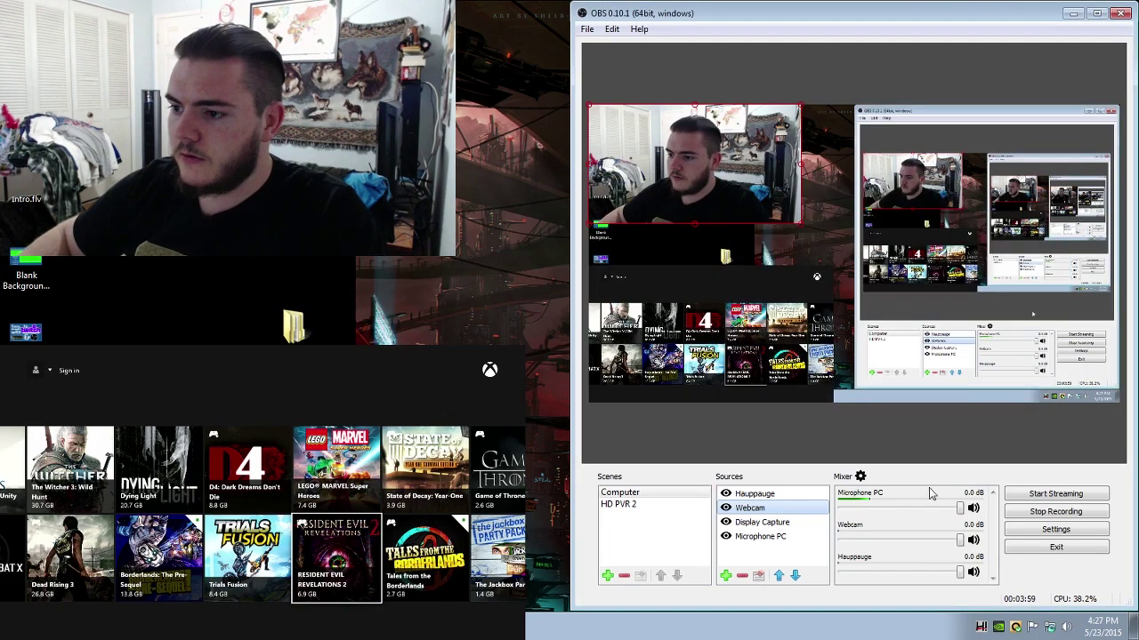